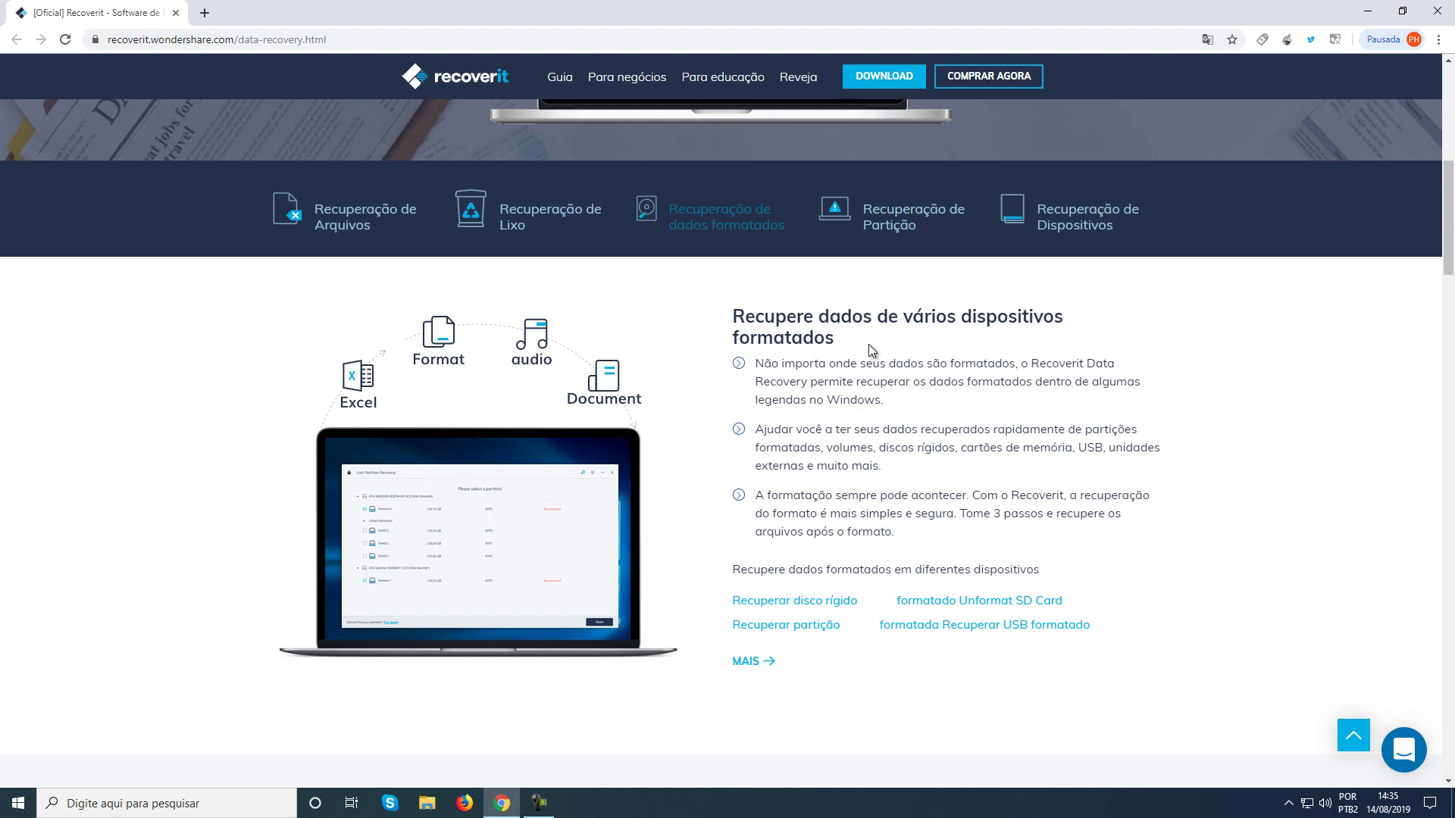
Read through the Recoverit data recovery web page, including the sections on formatted data and storage device recovery.
{"action": "scroll", "coordinate": [881, 439], "scroll_direction": "up", "scroll_amount": 7}
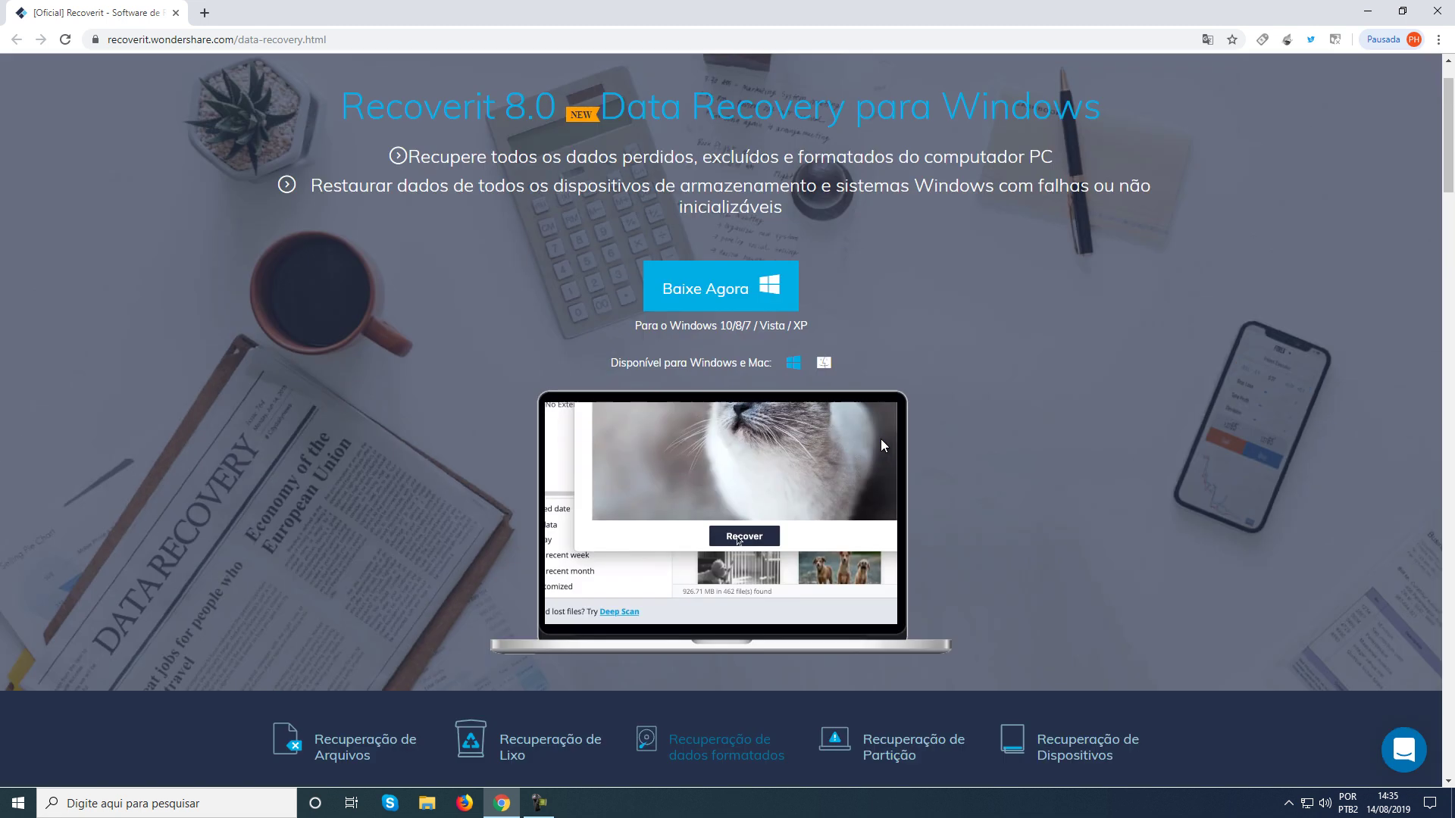
{"action": "scroll", "coordinate": [881, 444], "scroll_direction": "up", "scroll_amount": 1}
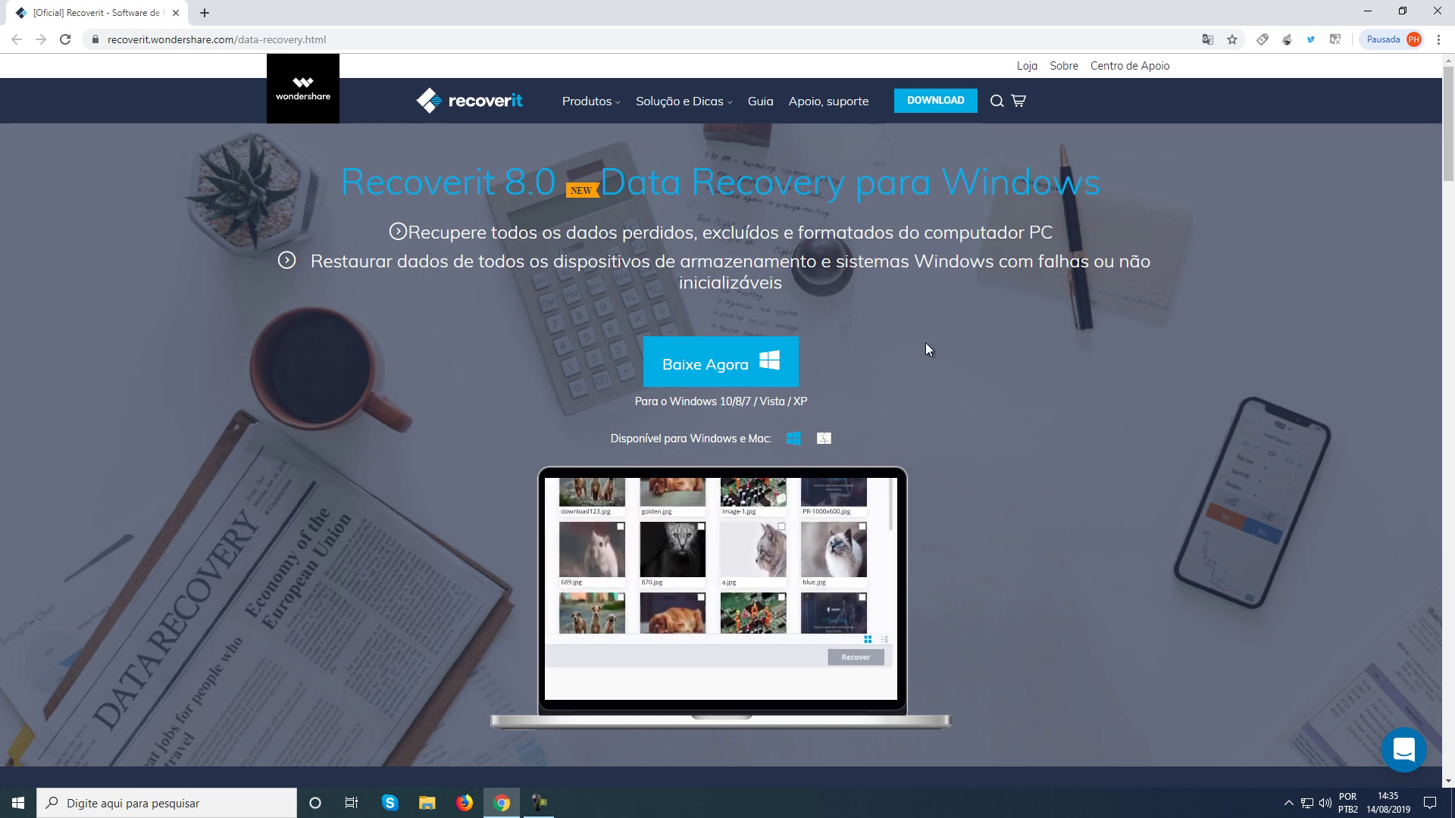
{"action": "scroll", "coordinate": [927, 339], "scroll_direction": "down", "scroll_amount": 10}
{"action": "scroll", "coordinate": [982, 308], "scroll_direction": "up", "scroll_amount": 5}
{"action": "scroll", "coordinate": [920, 530], "scroll_direction": "down", "scroll_amount": 2}
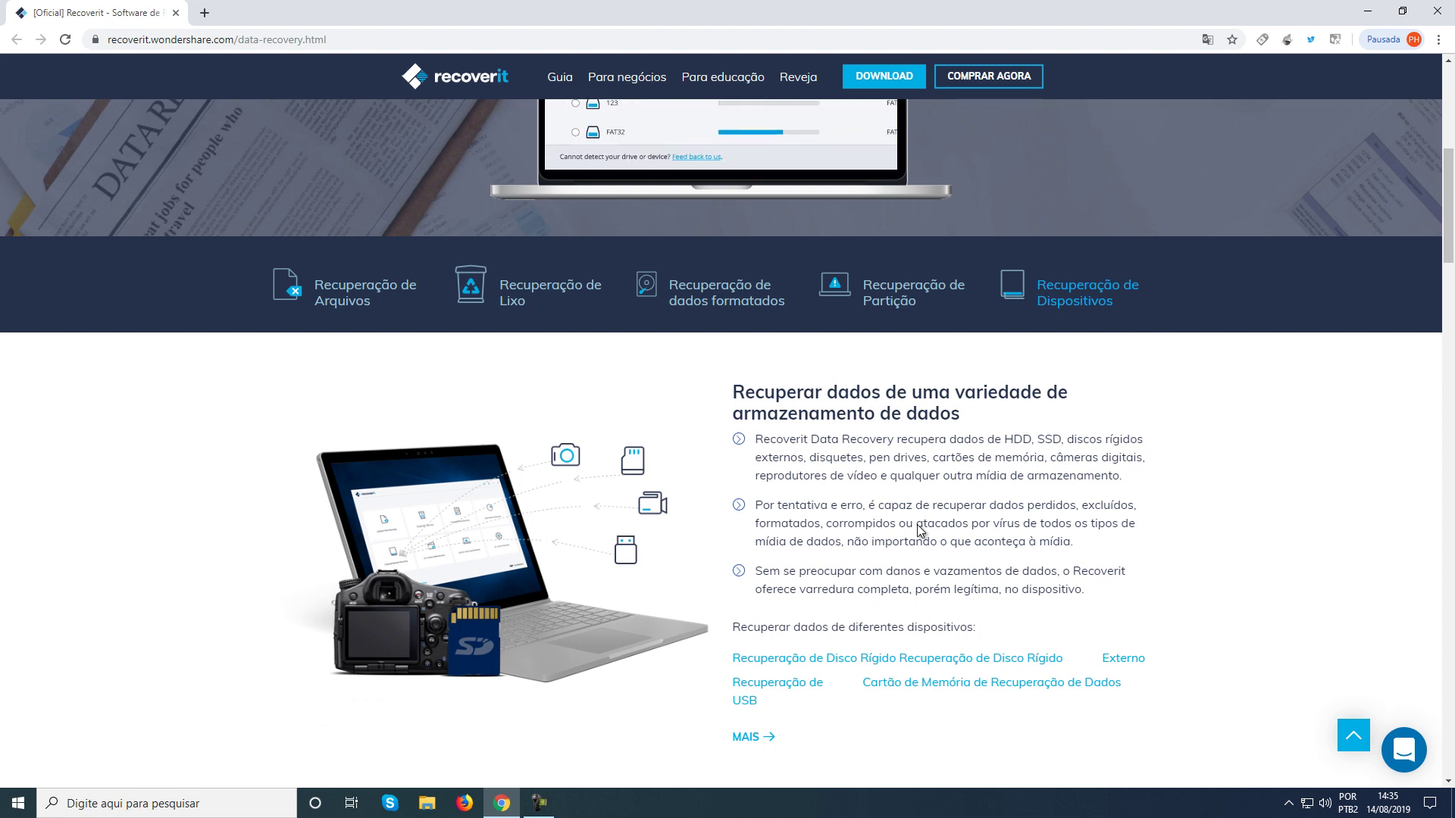
{"action": "scroll", "coordinate": [919, 528], "scroll_direction": "up", "scroll_amount": 7}
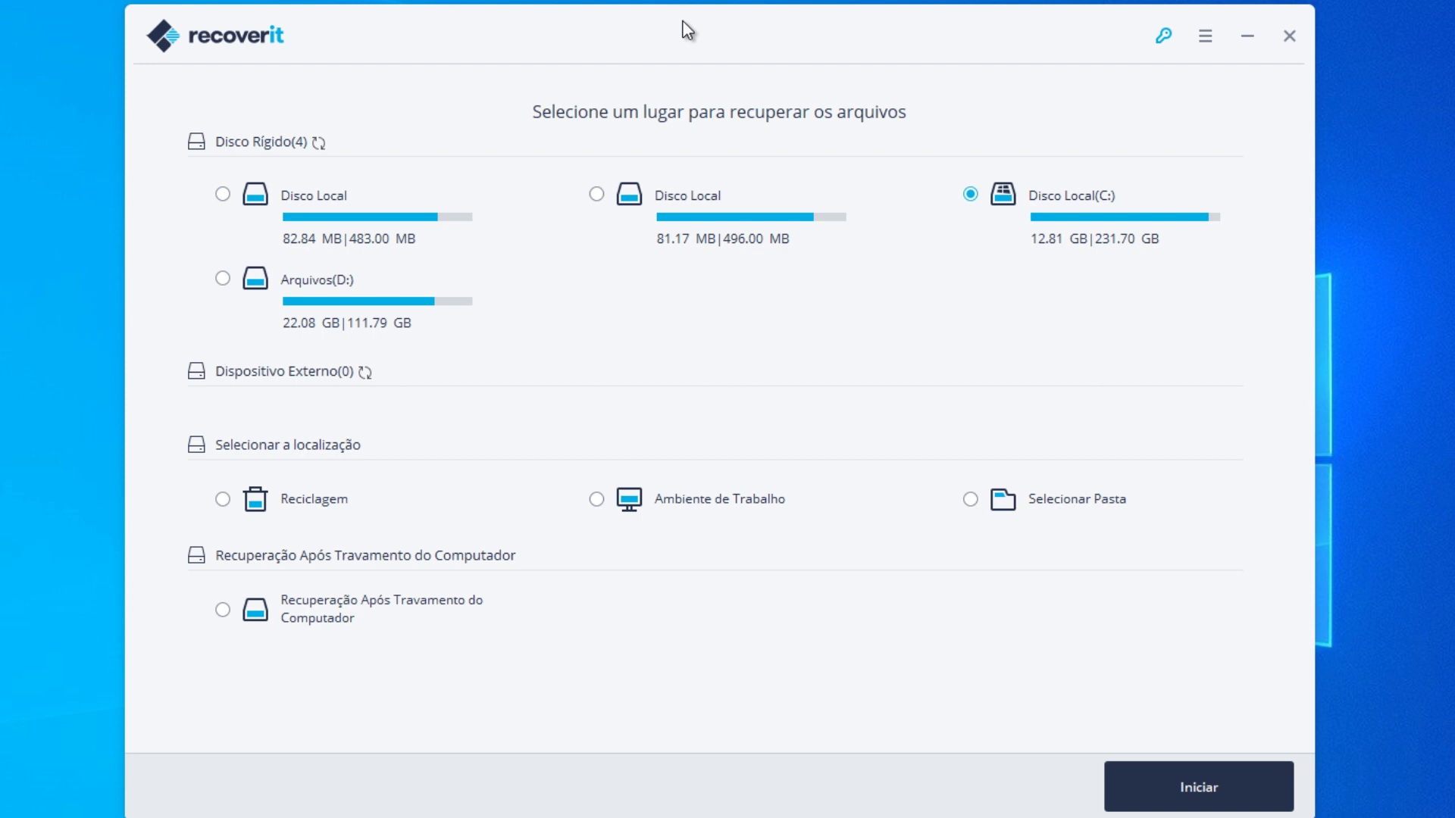
In Recoverit, refresh the external devices, choose the PH2(E:) drive and start scanning it for lost files.
{"action": "left_click", "coordinate": [222, 195]}
{"action": "left_click", "coordinate": [229, 617]}
{"action": "left_click", "coordinate": [366, 372]}
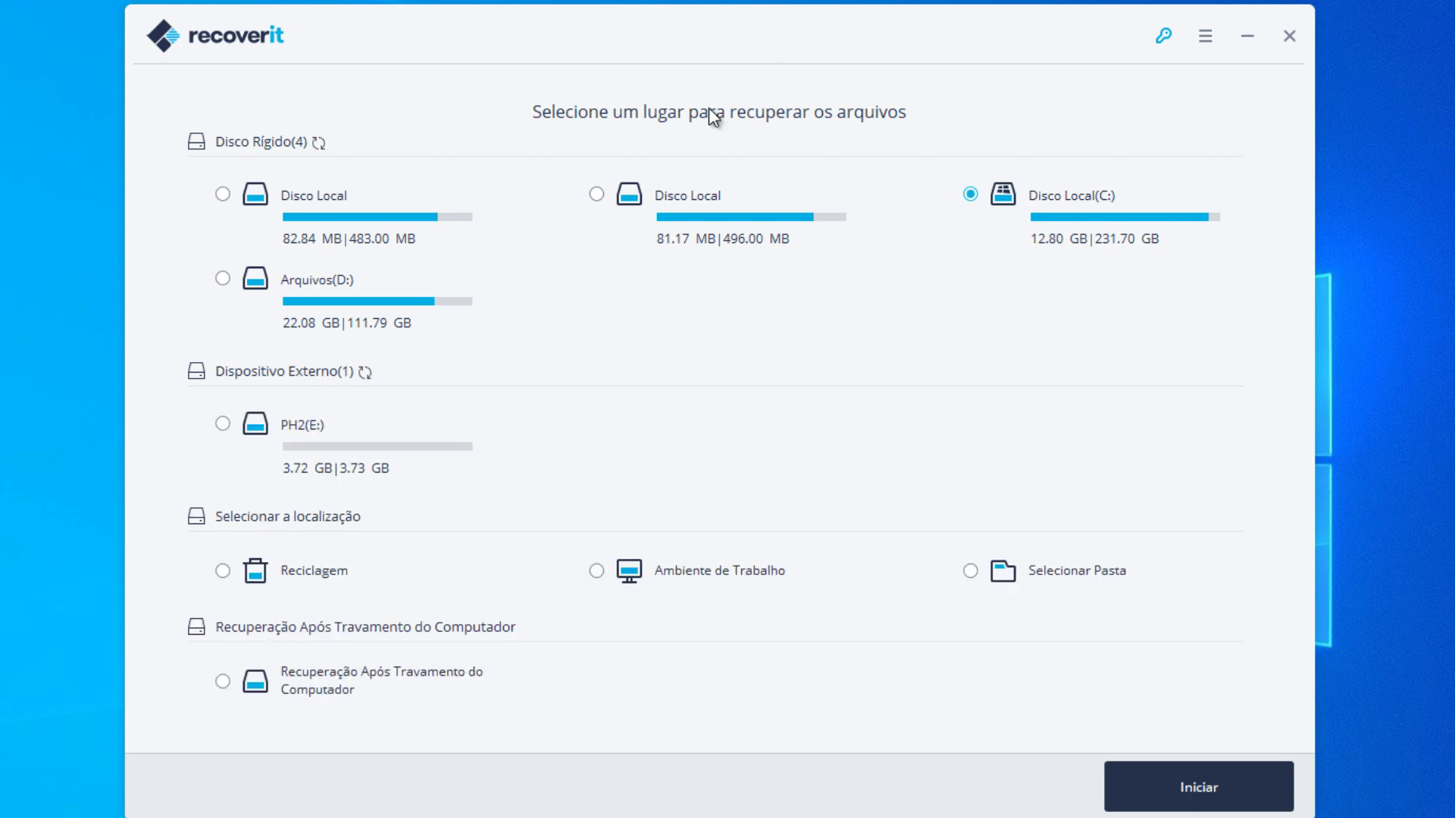
{"action": "left_click", "coordinate": [343, 445]}
{"action": "left_click", "coordinate": [1174, 794]}
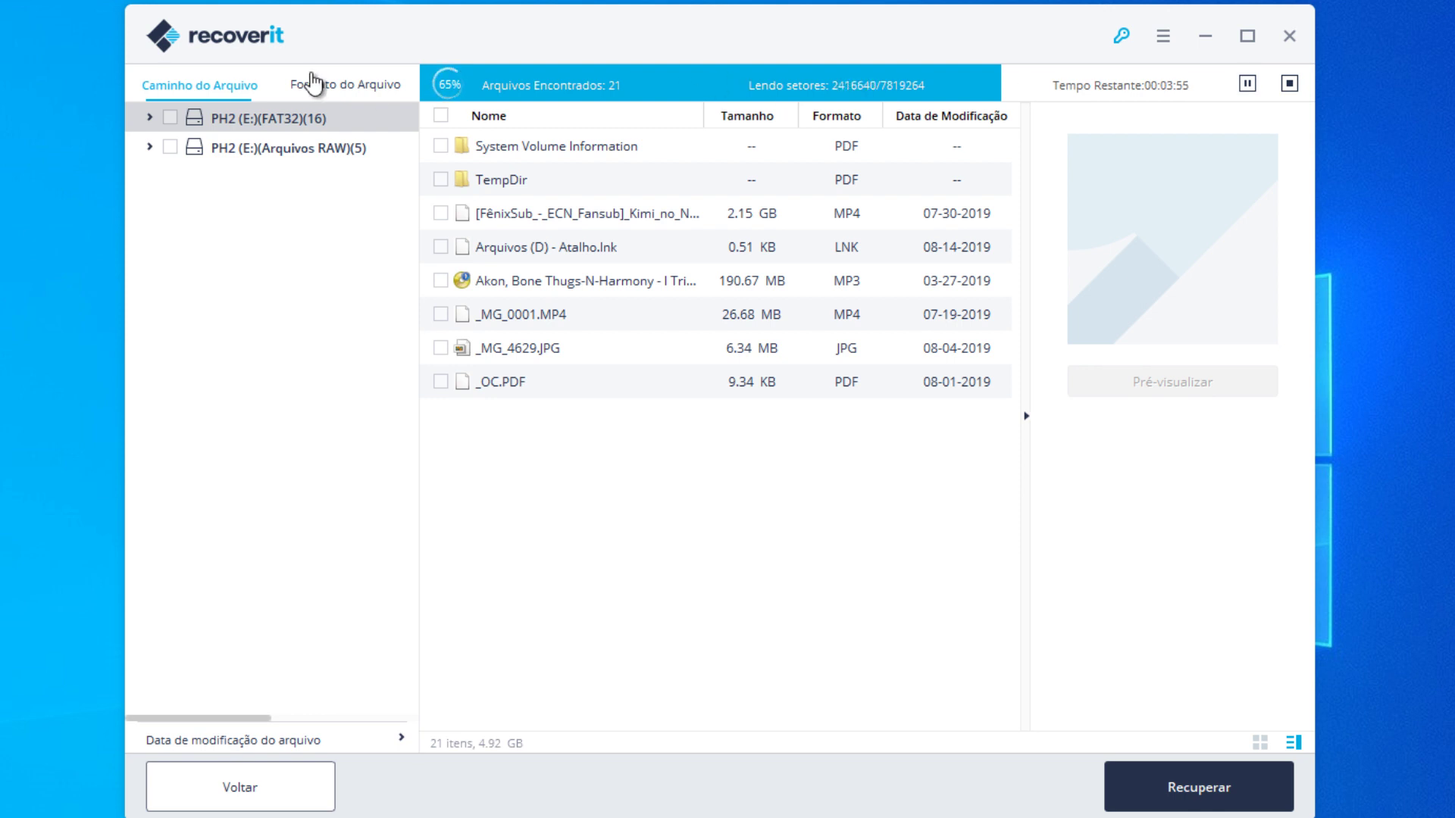
List the found files by format and examine the Diverso category and the PDF files under Documento Office.
{"action": "left_click", "coordinate": [333, 83]}
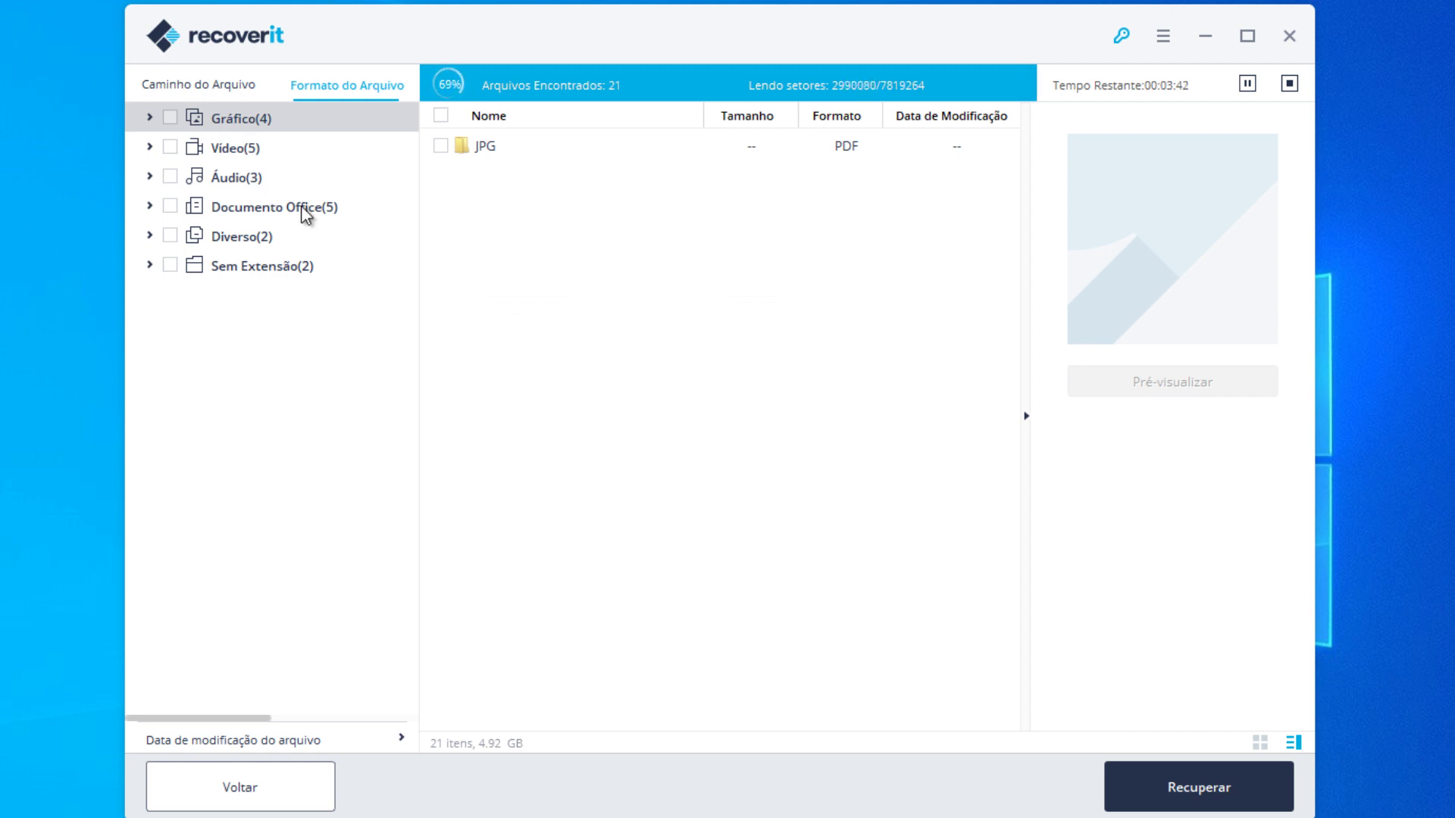
{"action": "left_click", "coordinate": [230, 235]}
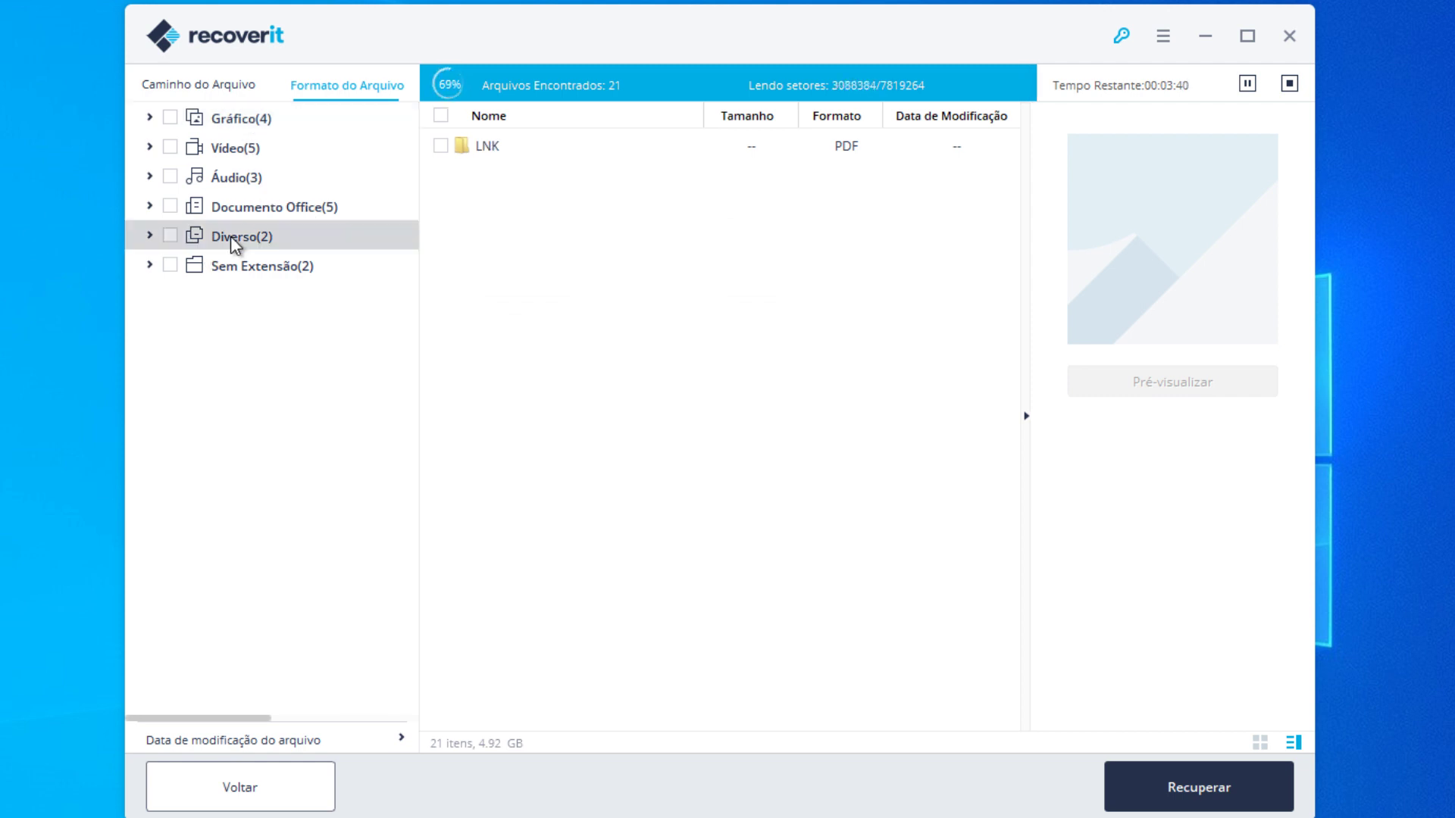
{"action": "left_click", "coordinate": [255, 213]}
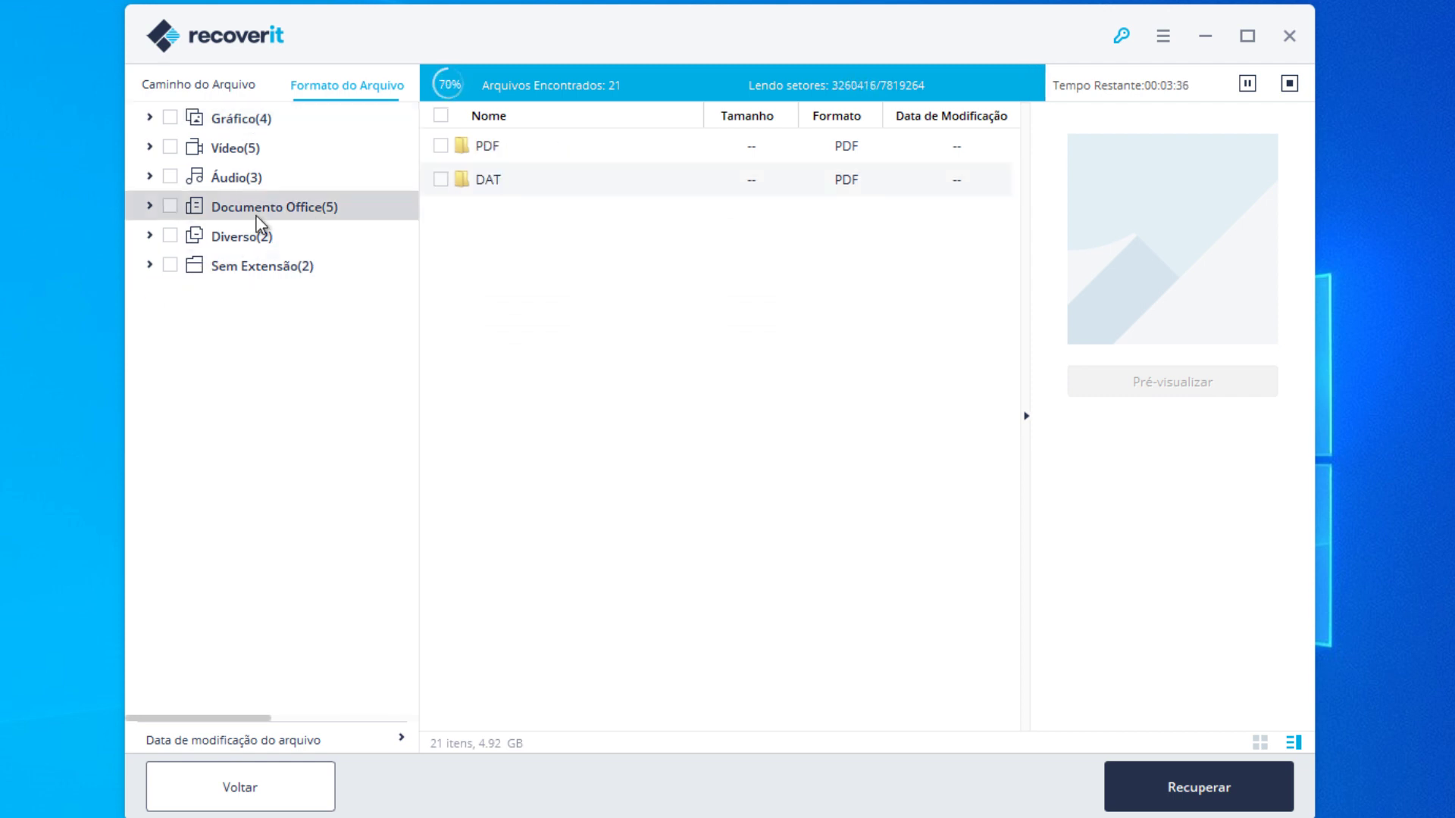
{"action": "double_click", "coordinate": [568, 146]}
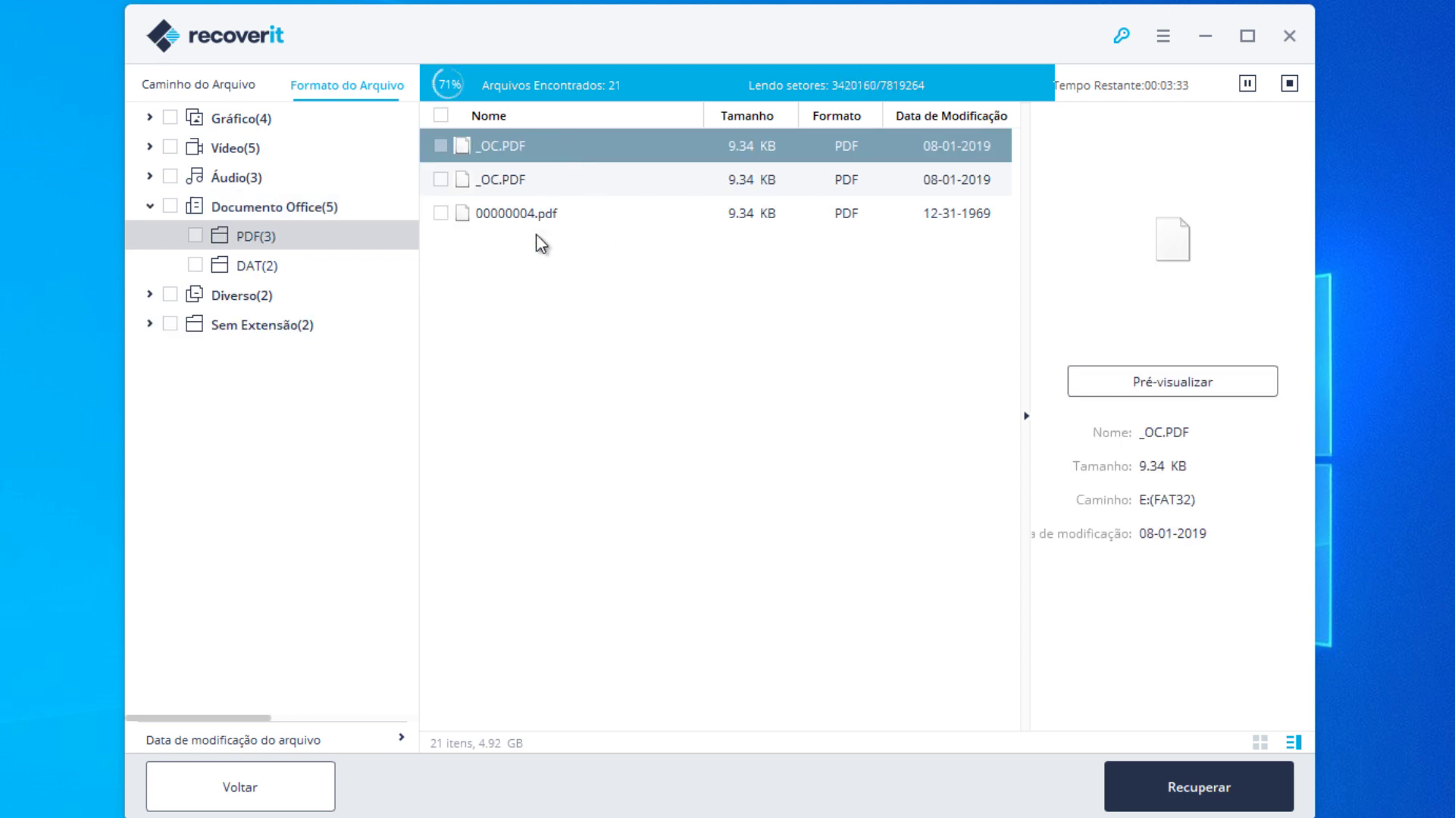
{"action": "left_click", "coordinate": [150, 207]}
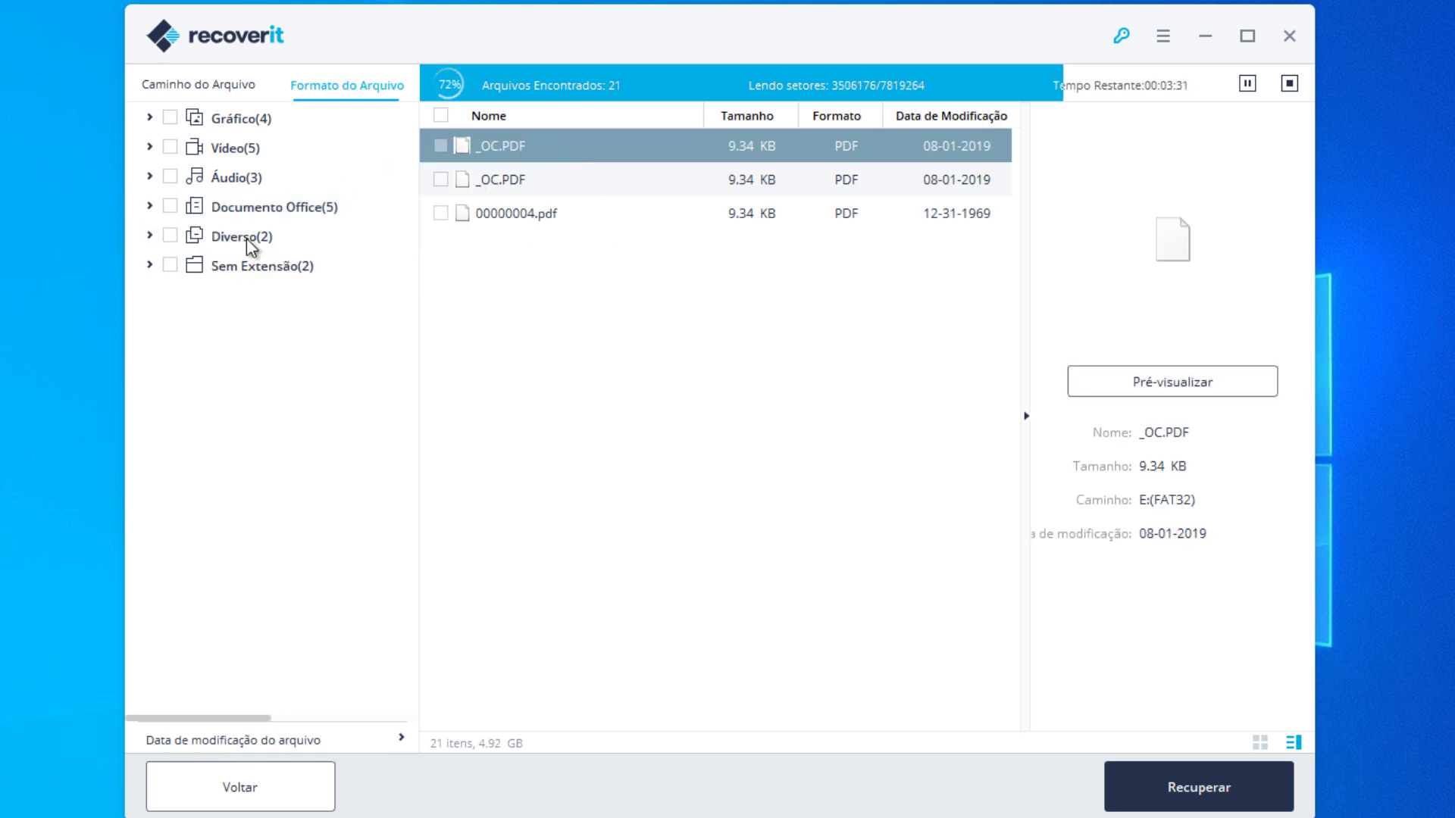
Examine the found MP3 files in the Áudio category and the MP4 files in the Vídeo category.
{"action": "left_click", "coordinate": [247, 181]}
{"action": "double_click", "coordinate": [481, 151]}
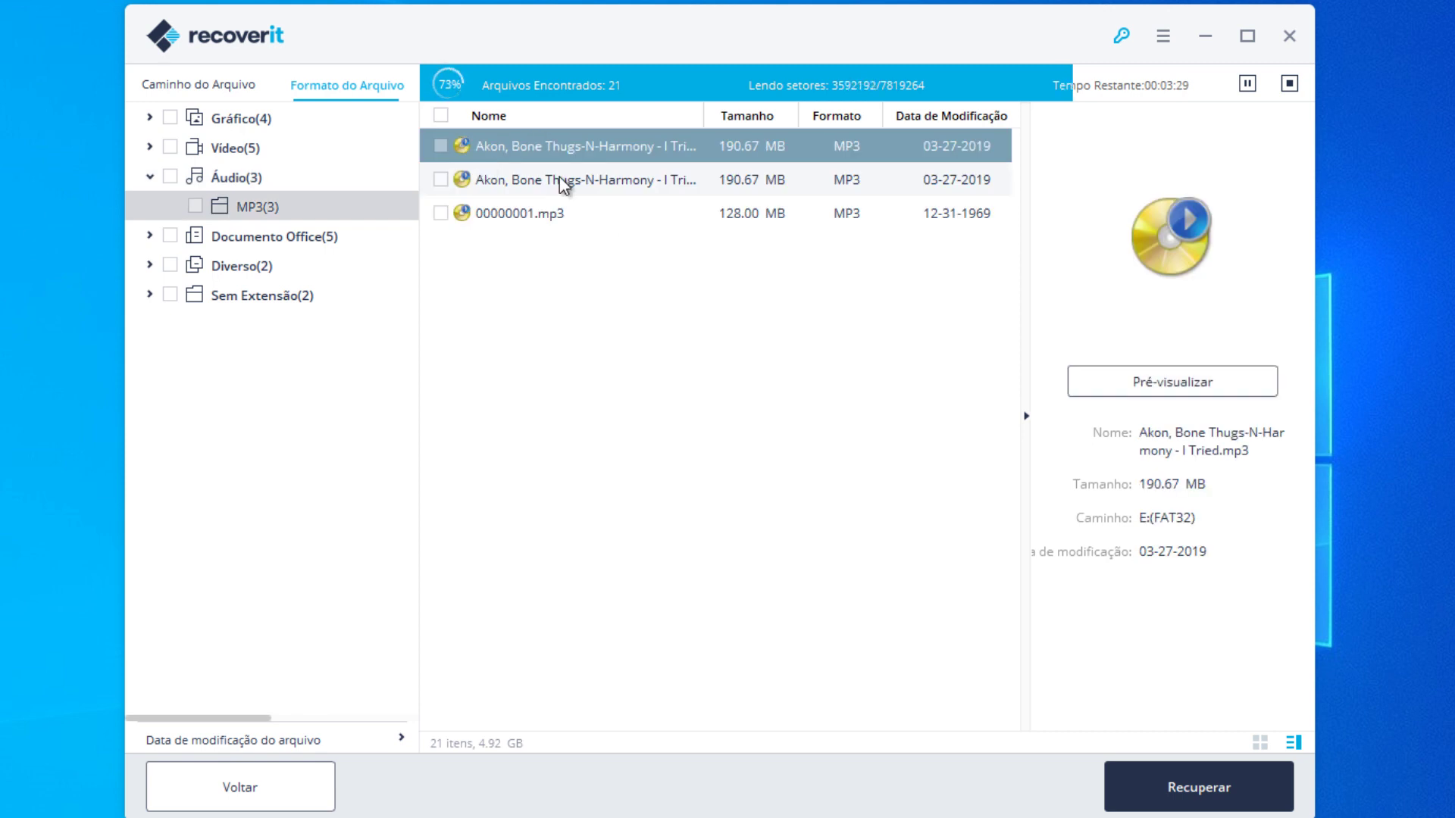
{"action": "left_click", "coordinate": [150, 178]}
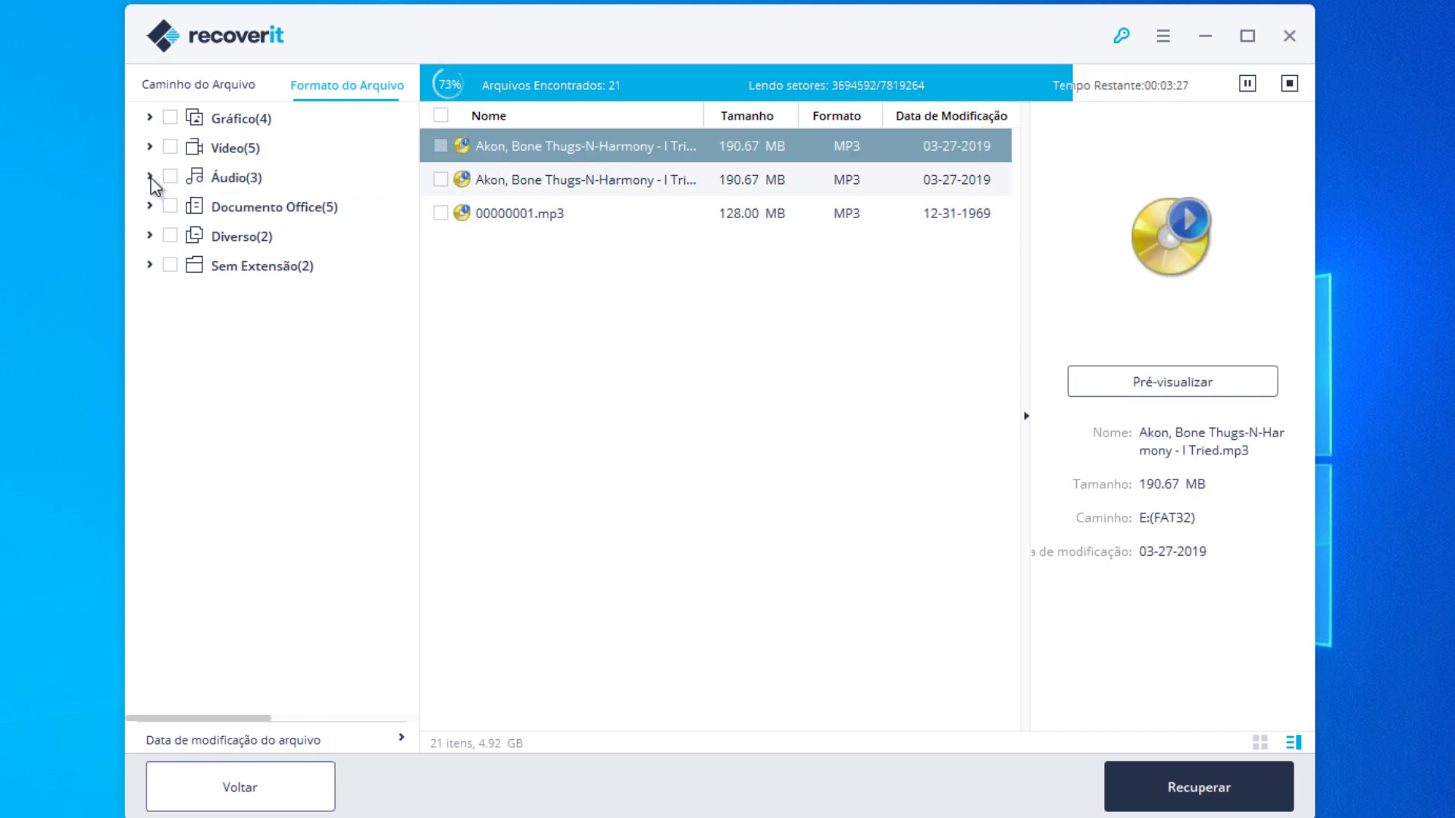
{"action": "left_click", "coordinate": [292, 147]}
{"action": "left_click", "coordinate": [504, 152]}
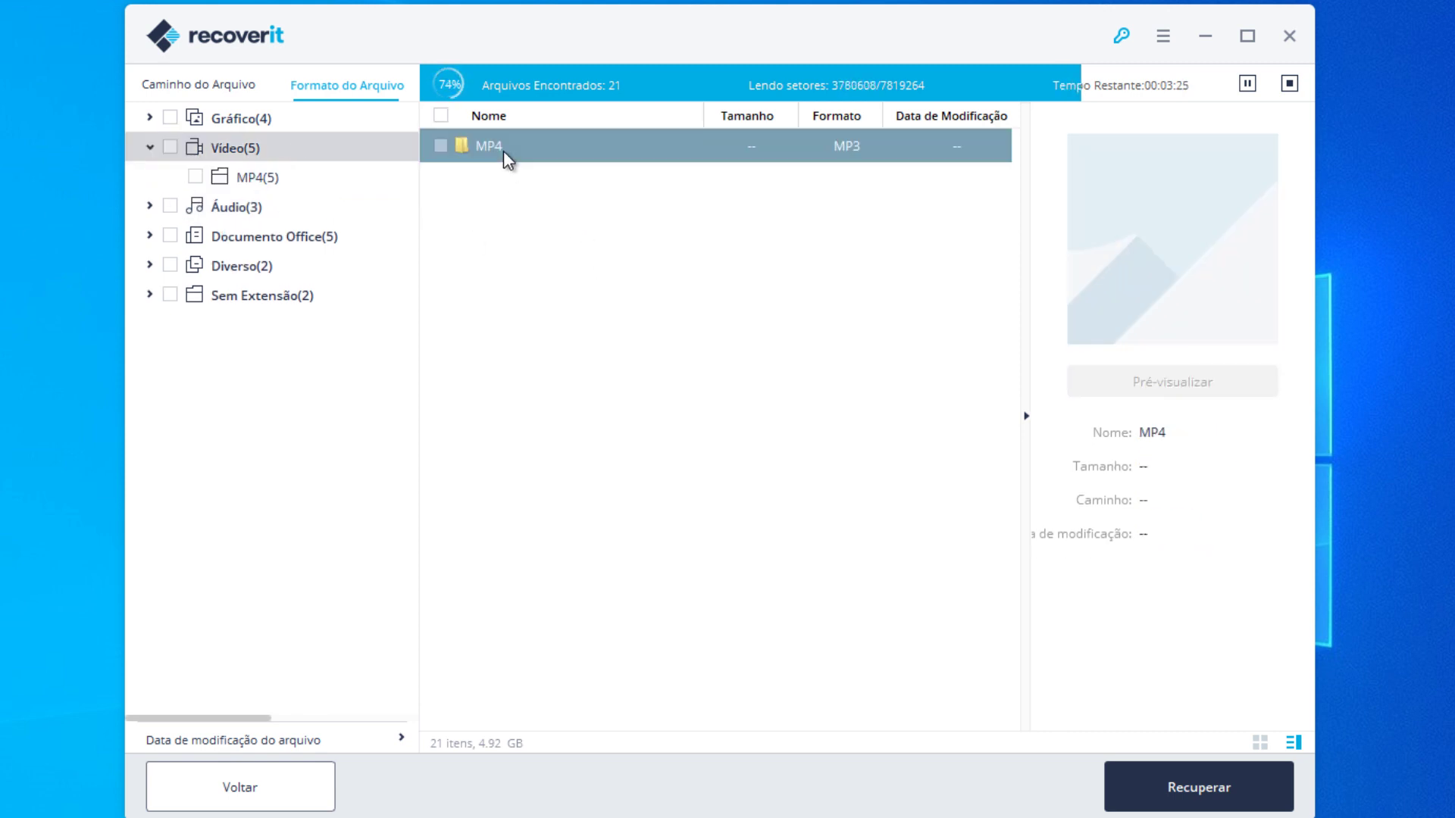
{"action": "double_click", "coordinate": [505, 155]}
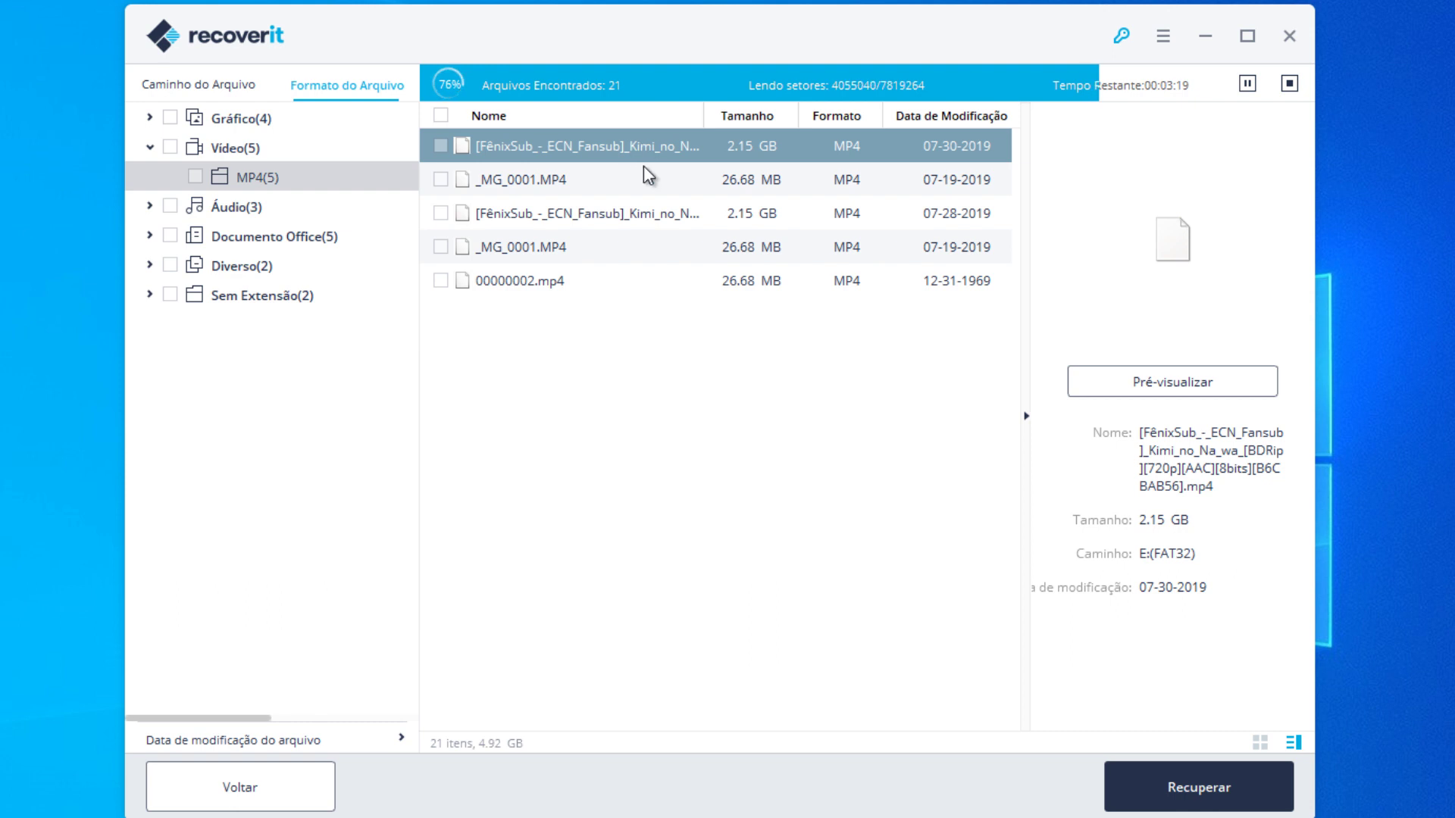
{"action": "left_click", "coordinate": [150, 148]}
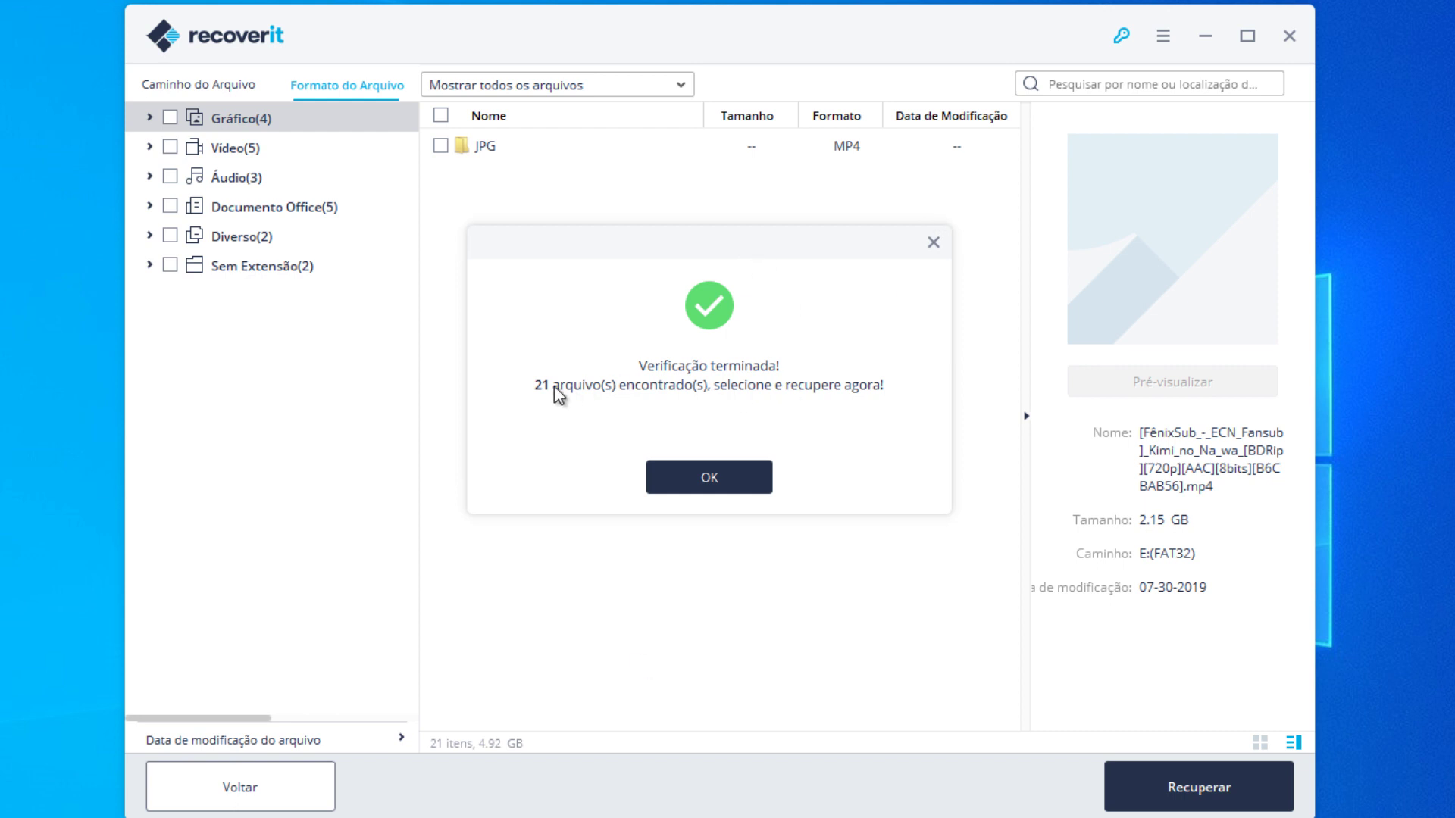
Dismiss the scan completion notice and review the found files by path, including the RAW files of PH2 (E:).
{"action": "left_click", "coordinate": [722, 490]}
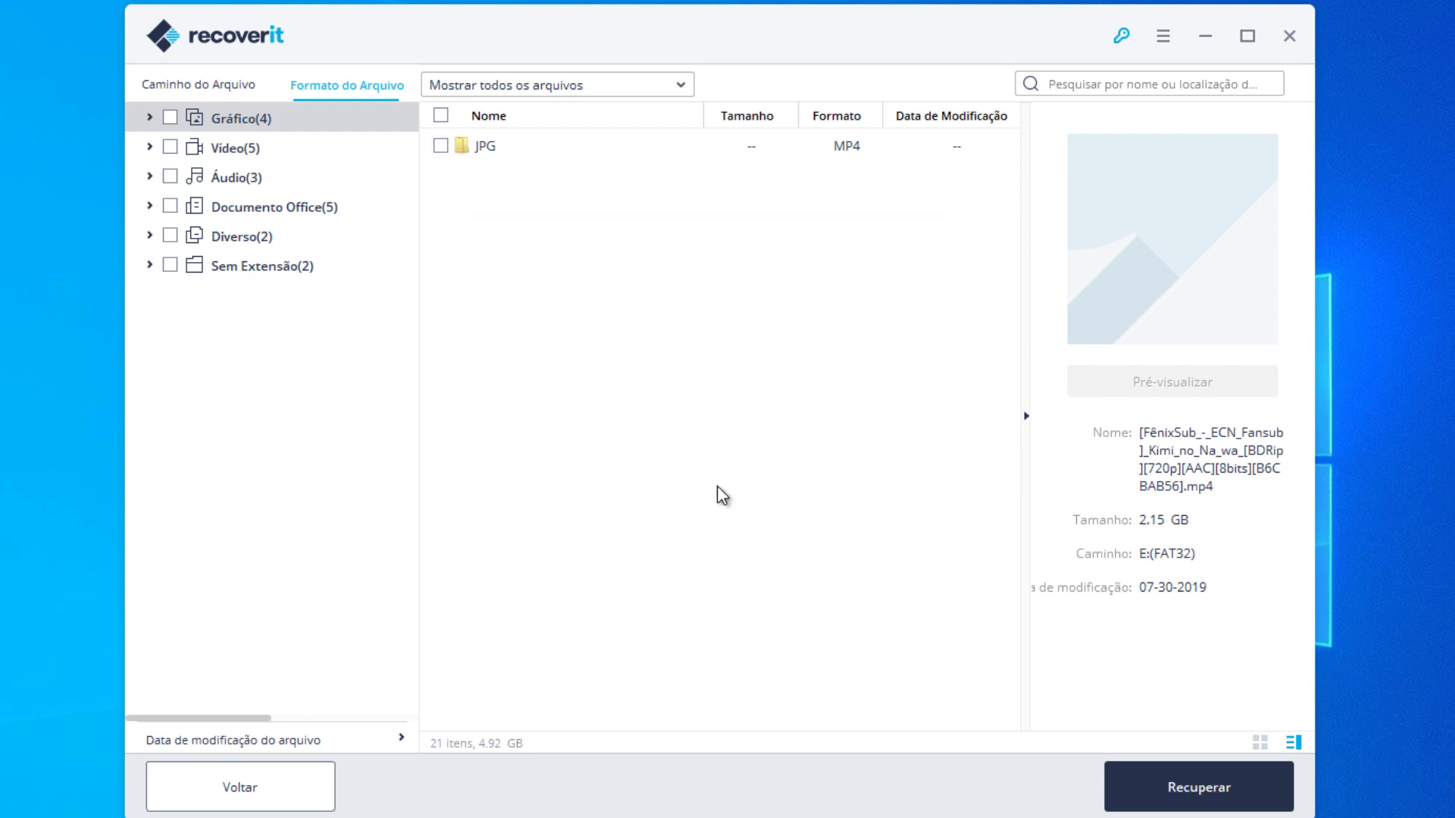
{"action": "left_click", "coordinate": [231, 86]}
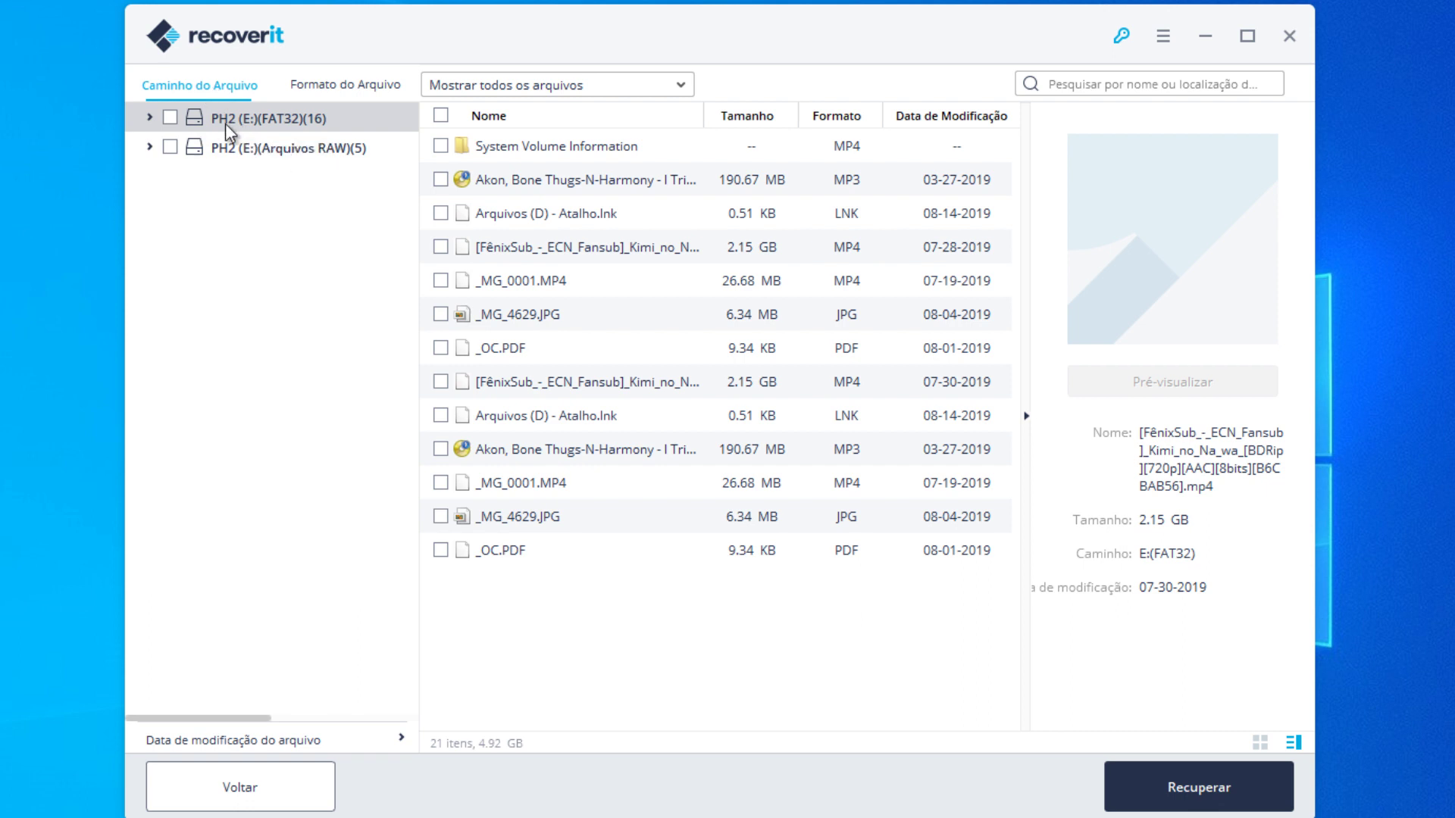
{"action": "left_click", "coordinate": [279, 155]}
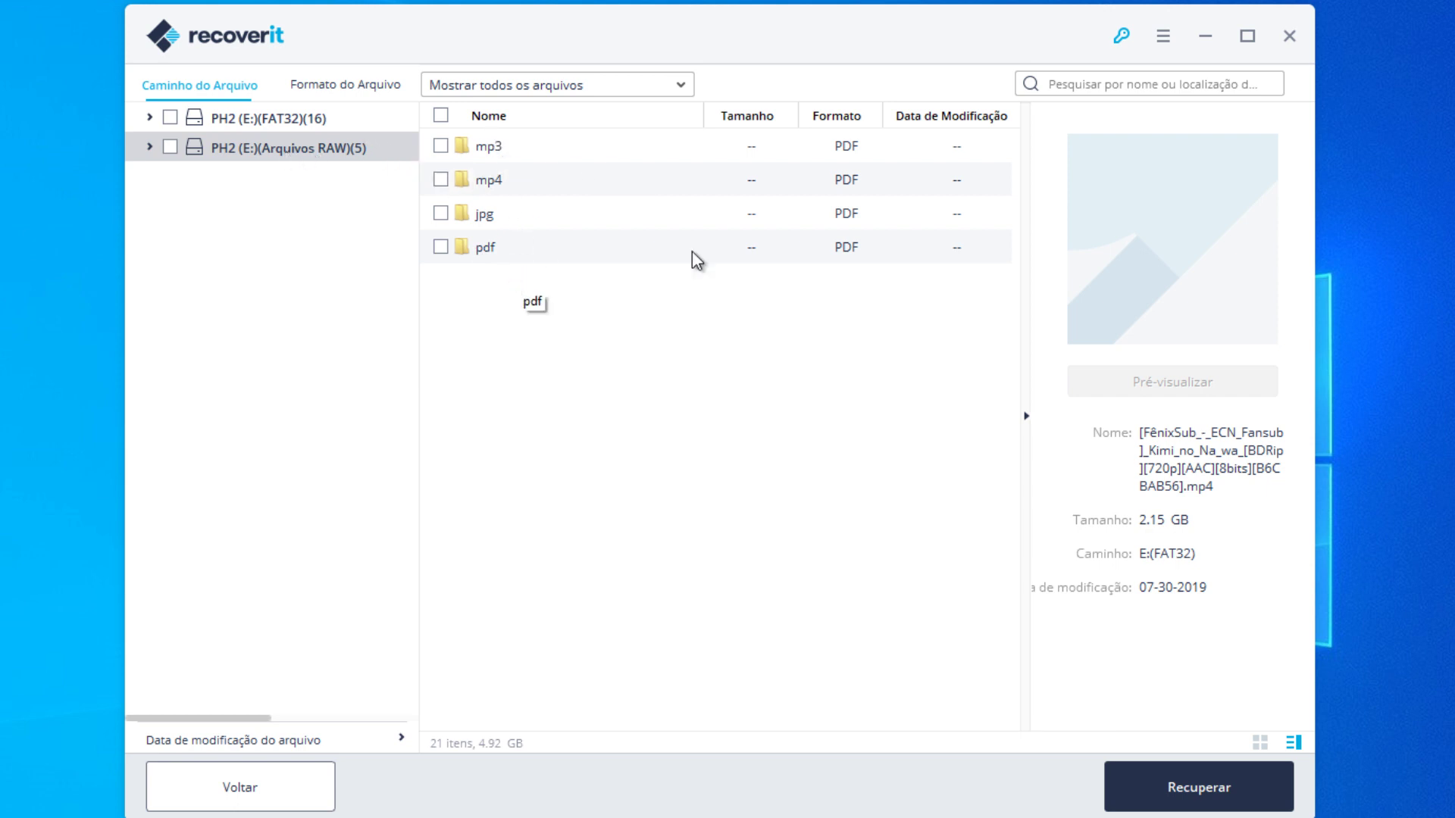
{"action": "left_click", "coordinate": [330, 86]}
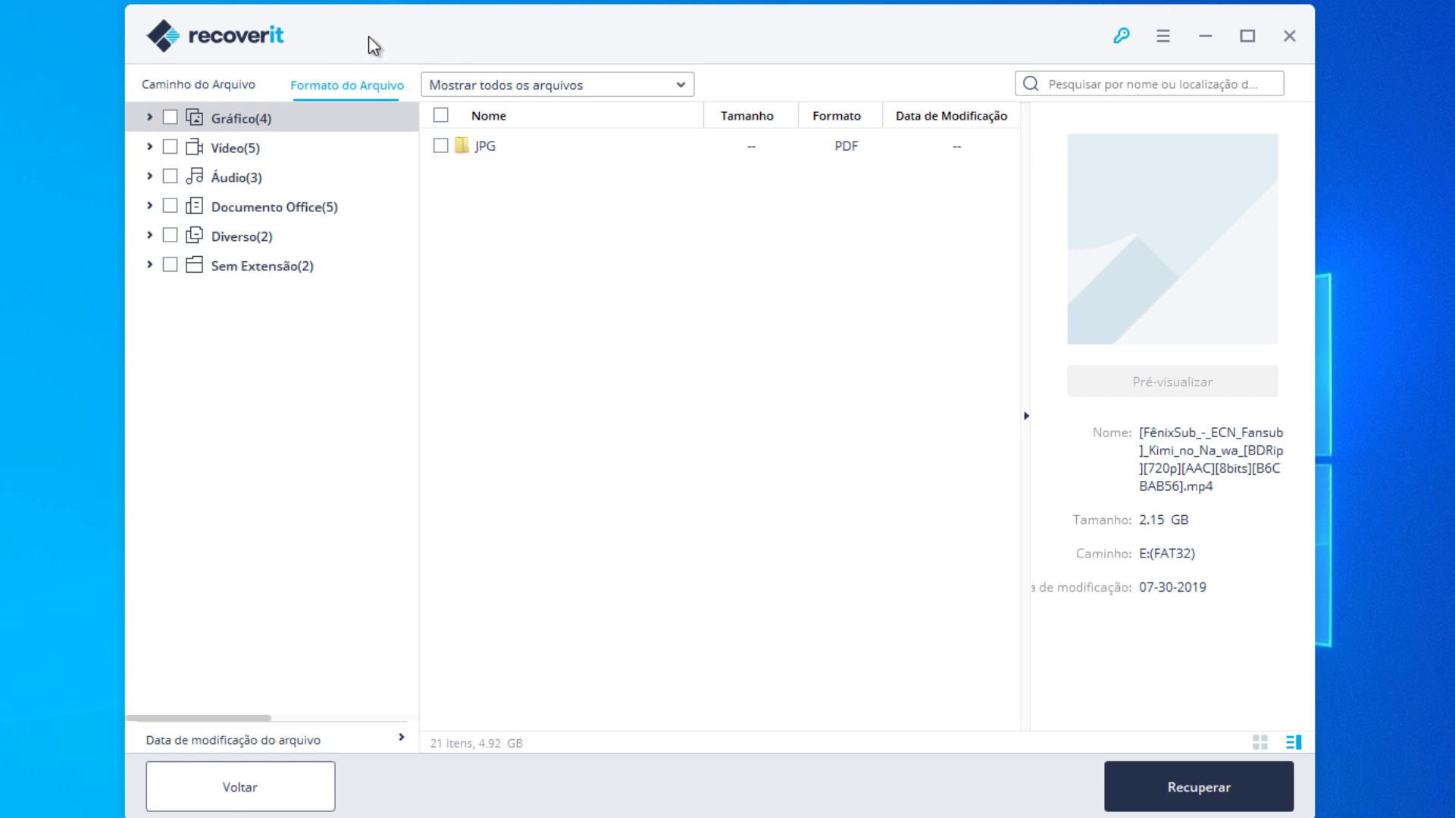
{"action": "left_click", "coordinate": [199, 85]}
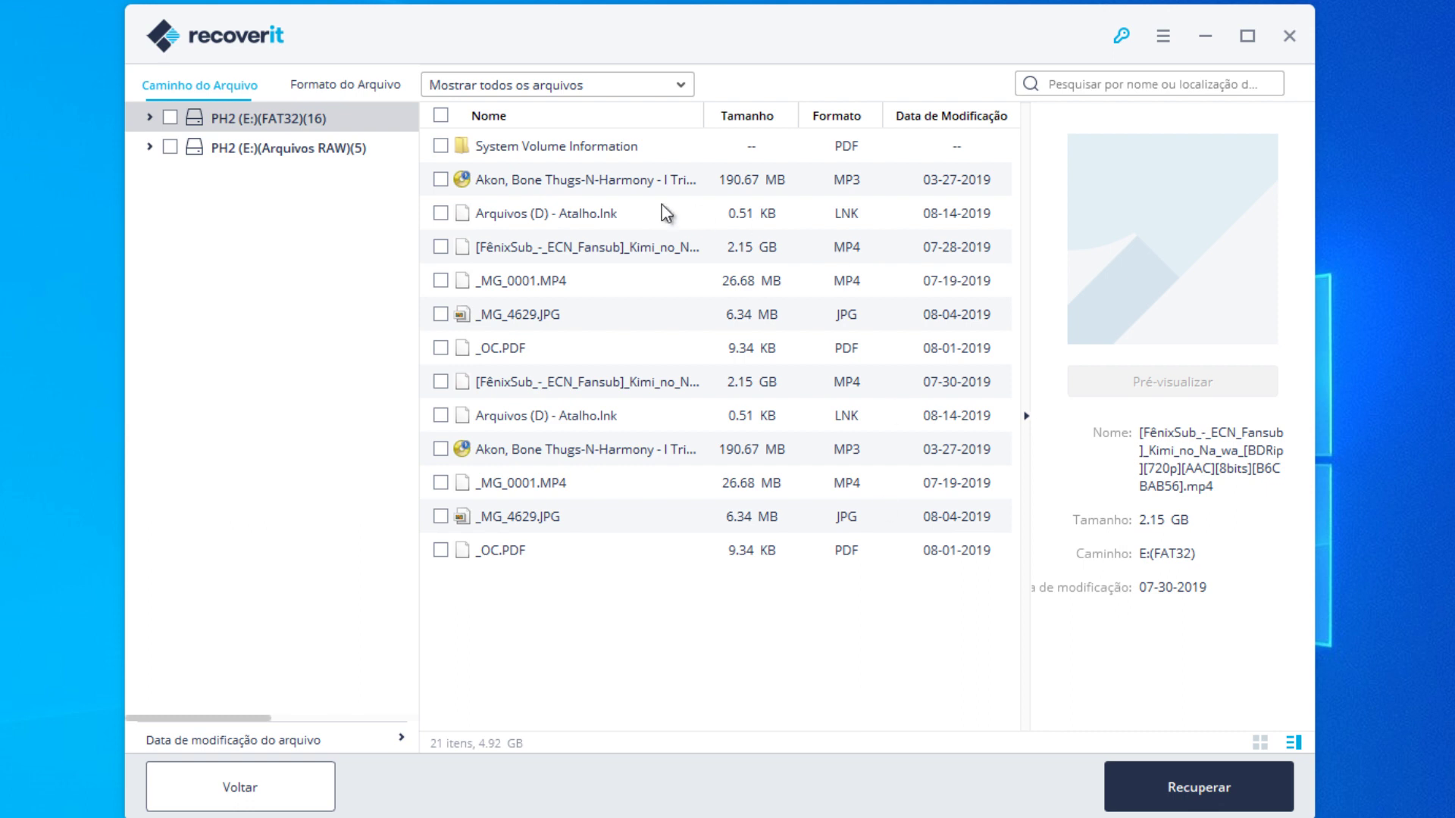
View the previews and details of the last _MG_4629.JPG and _OC.PDF entries in the FAT32 file list.
{"action": "left_click", "coordinate": [442, 522]}
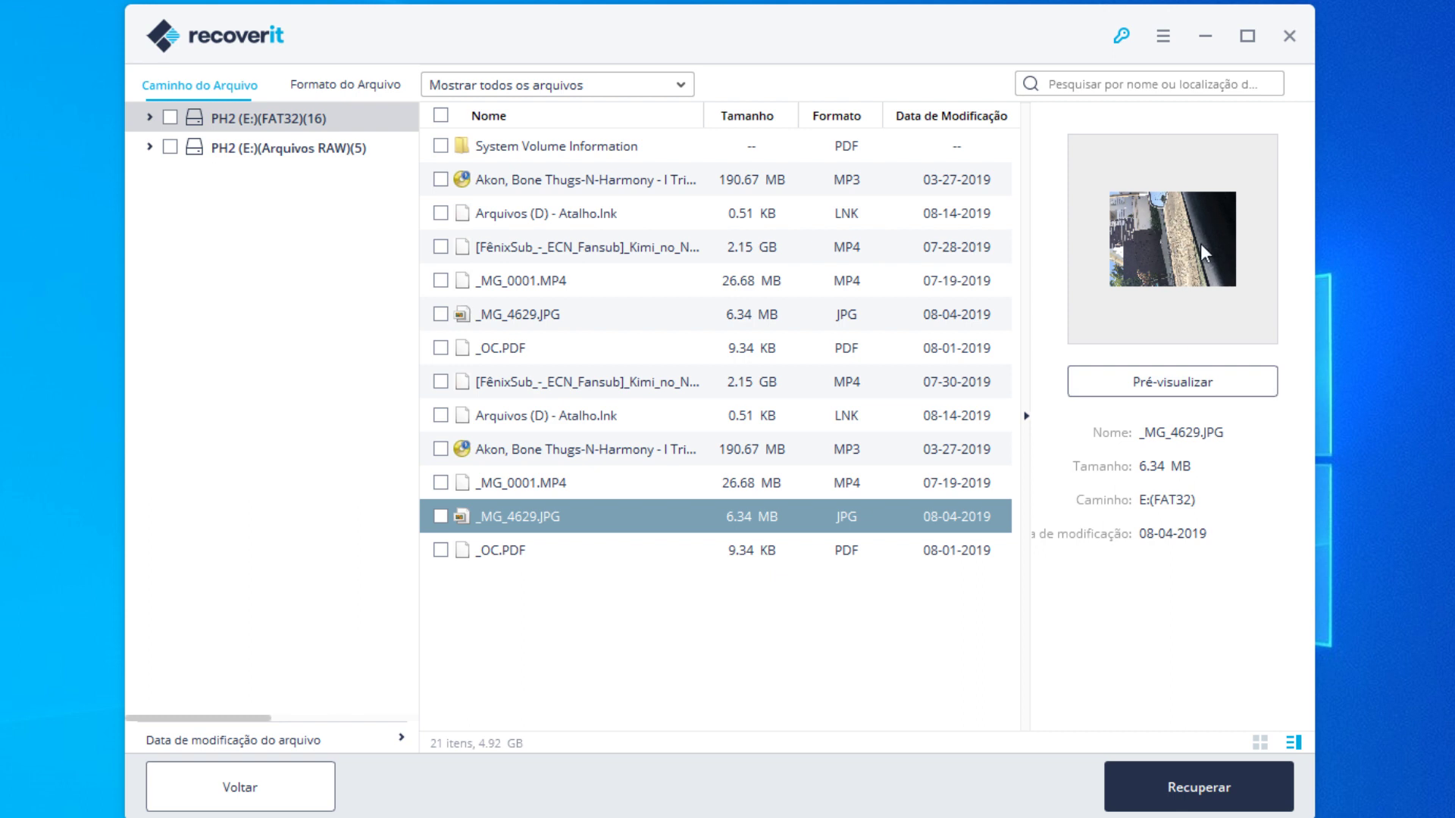
{"action": "left_click", "coordinate": [591, 561]}
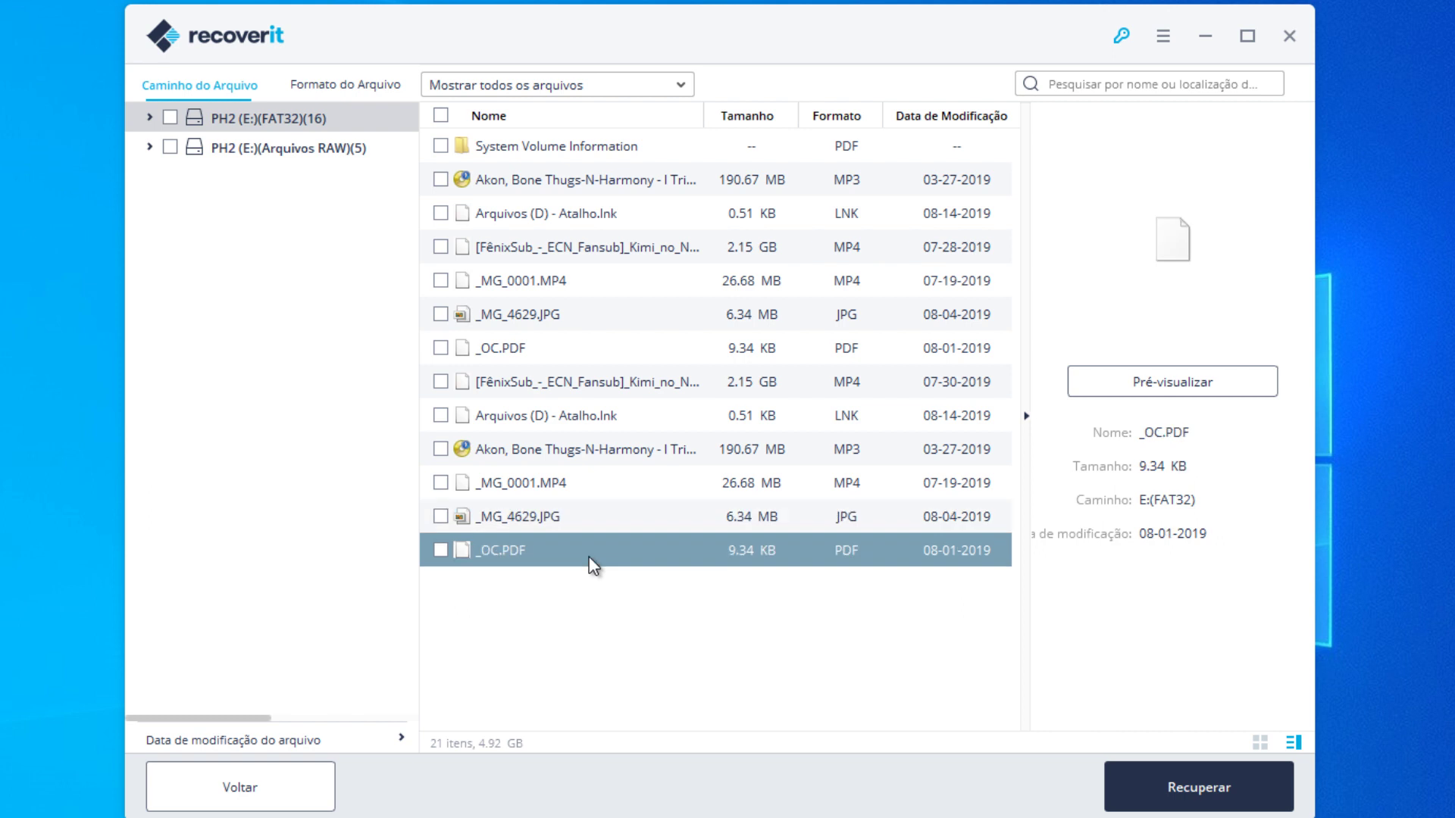
{"action": "left_click", "coordinate": [441, 550]}
{"action": "left_click", "coordinate": [441, 517]}
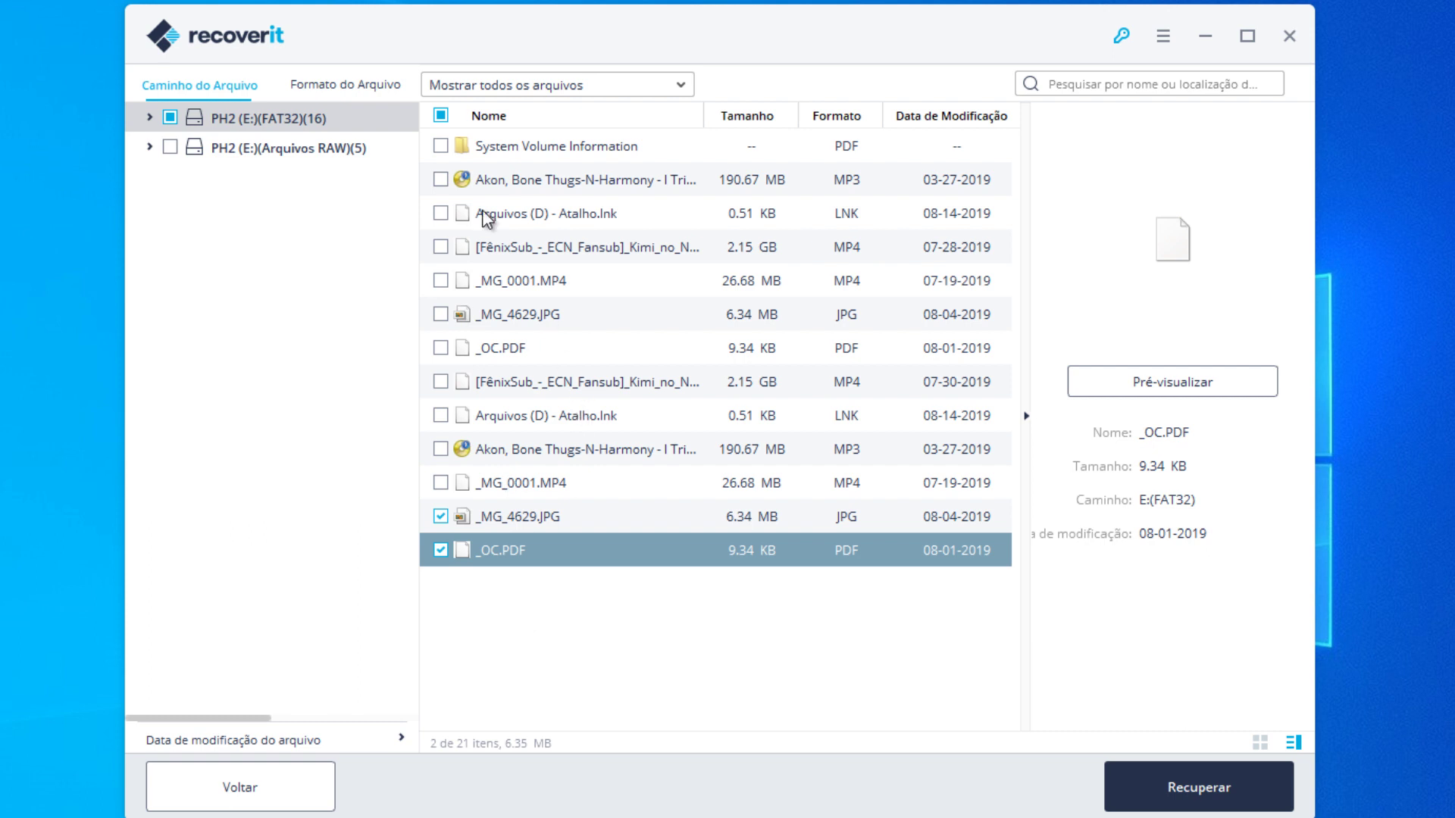
{"action": "left_click", "coordinate": [441, 116]}
{"action": "left_click", "coordinate": [441, 116]}
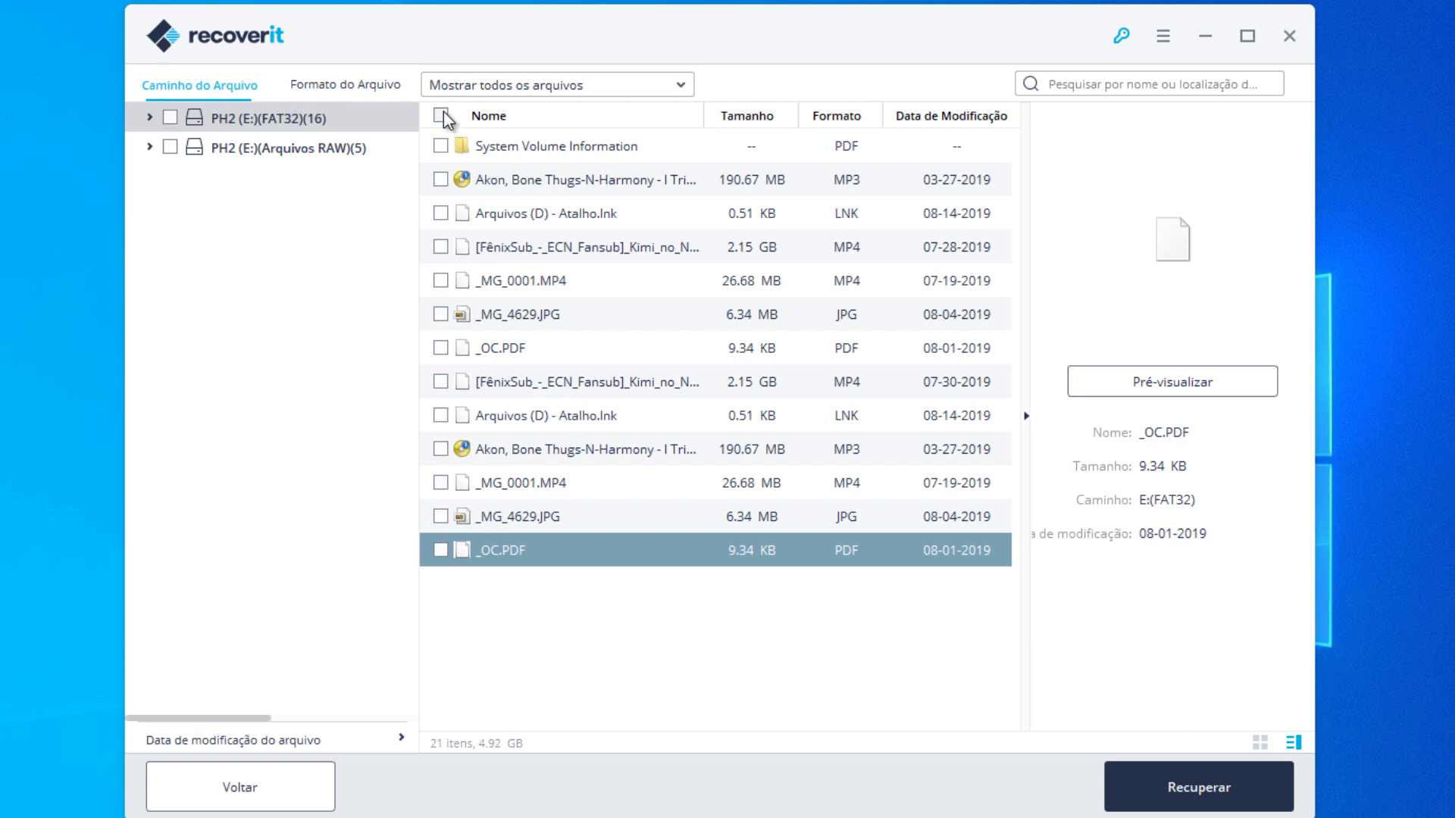
Mark the last three files in the FAT32 list for recovery: _OC.PDF, _MG_4629.JPG and _MG_0001.MP4.
{"action": "left_click", "coordinate": [441, 551]}
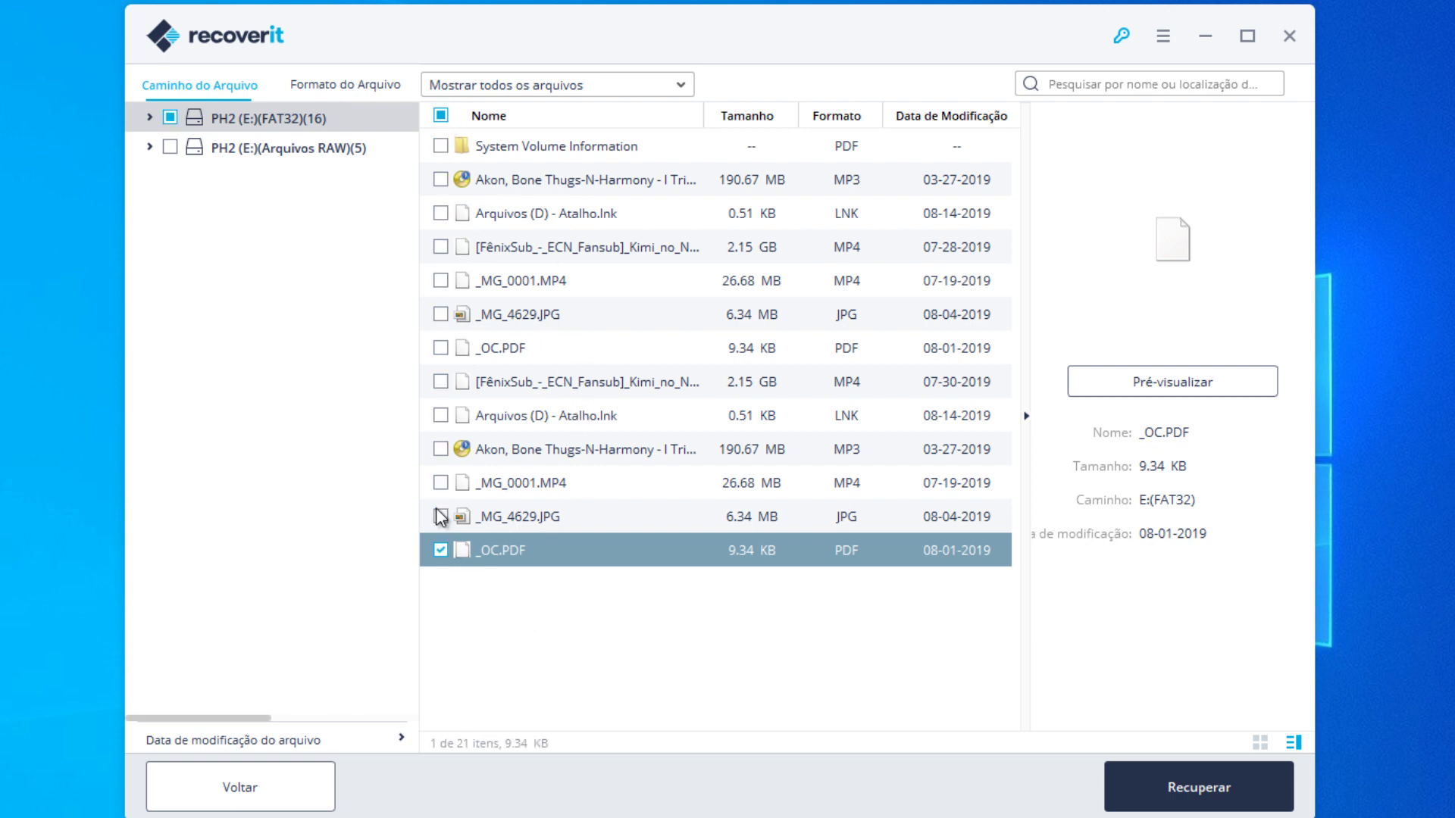
{"action": "left_click", "coordinate": [439, 517]}
{"action": "left_click", "coordinate": [441, 483]}
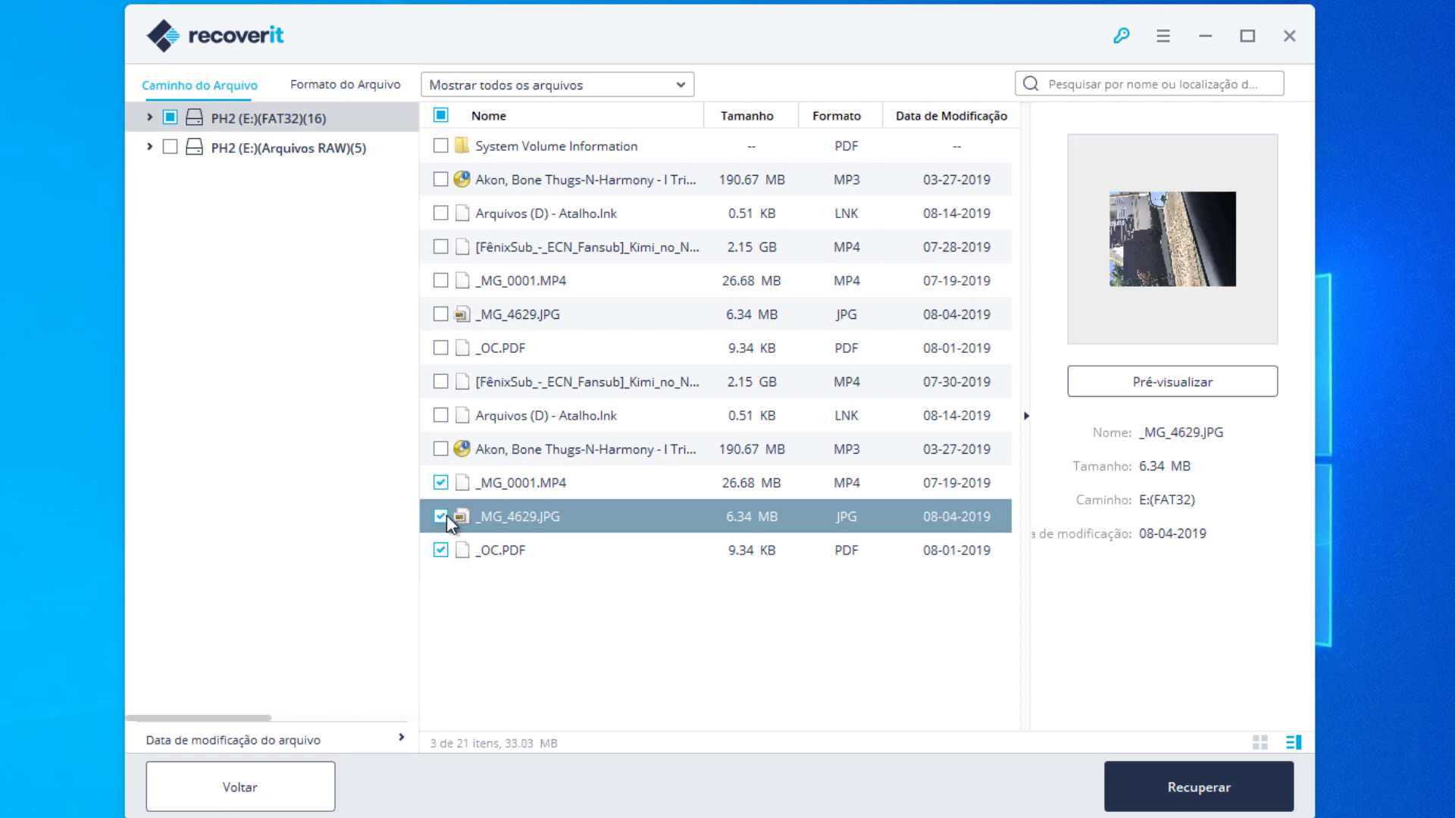
{"action": "left_click", "coordinate": [427, 452]}
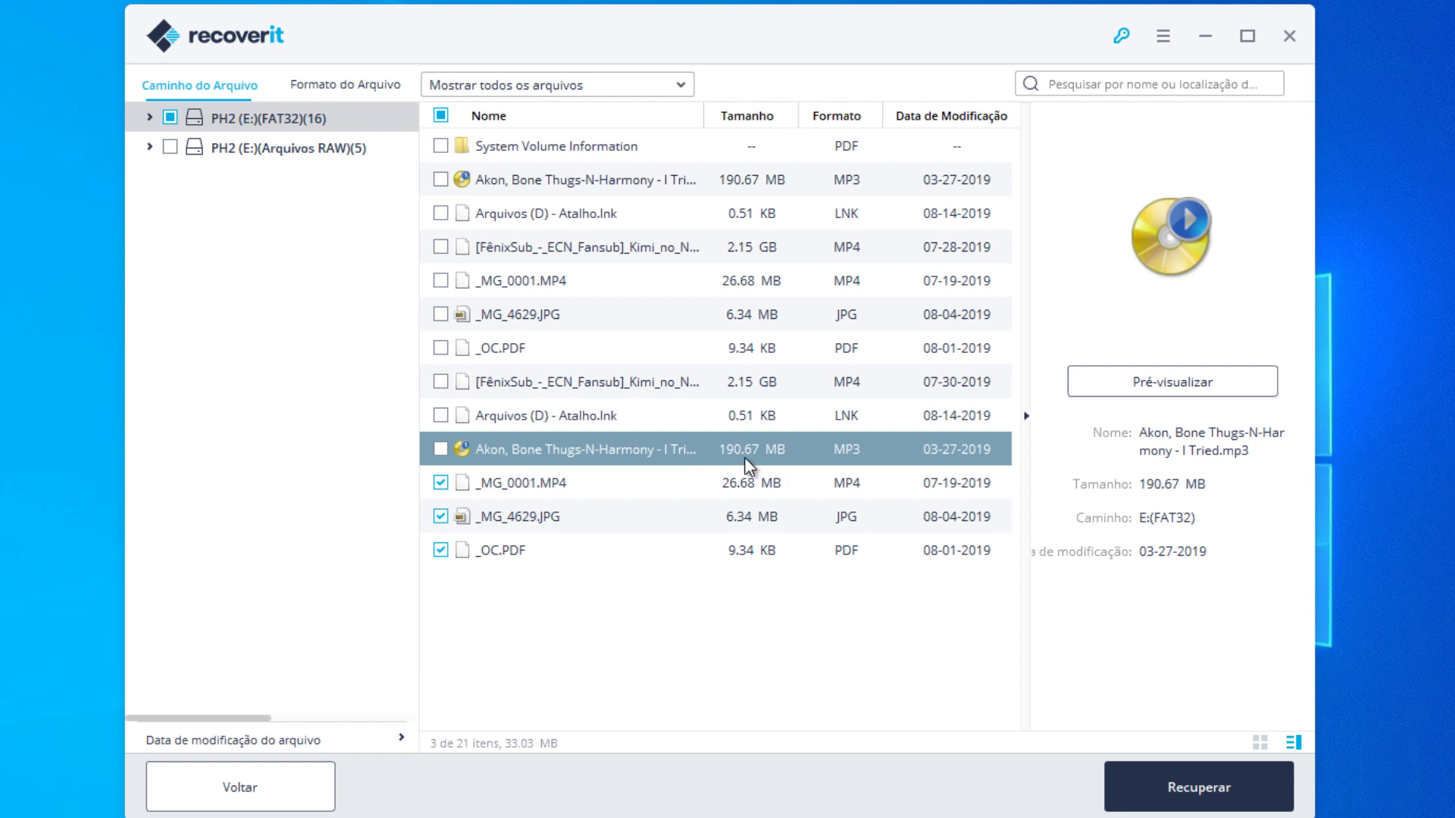
Recover the marked files, saving them to drive D:[Arquivos].
{"action": "left_click", "coordinate": [1166, 788]}
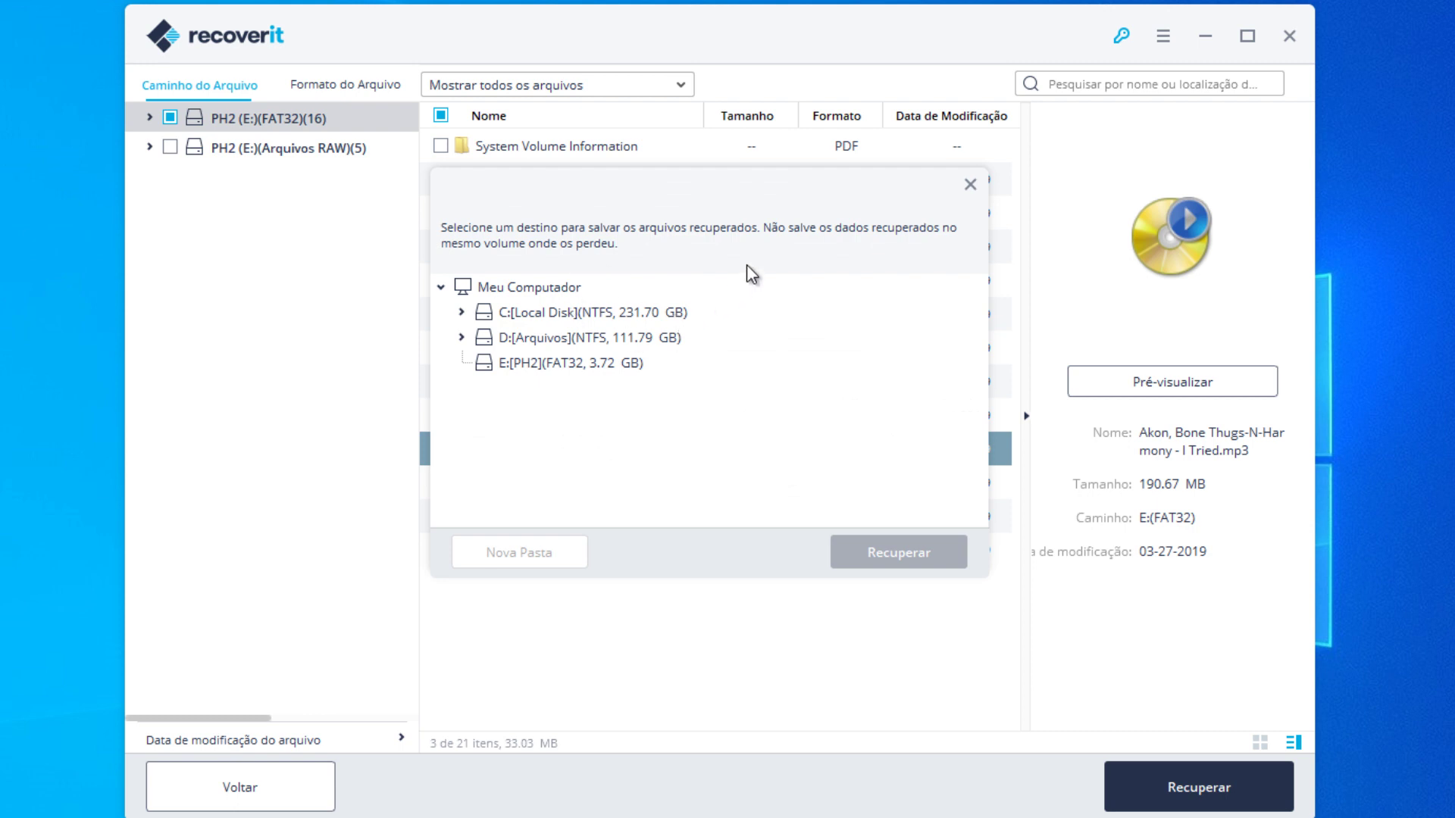
{"action": "left_click", "coordinate": [538, 341]}
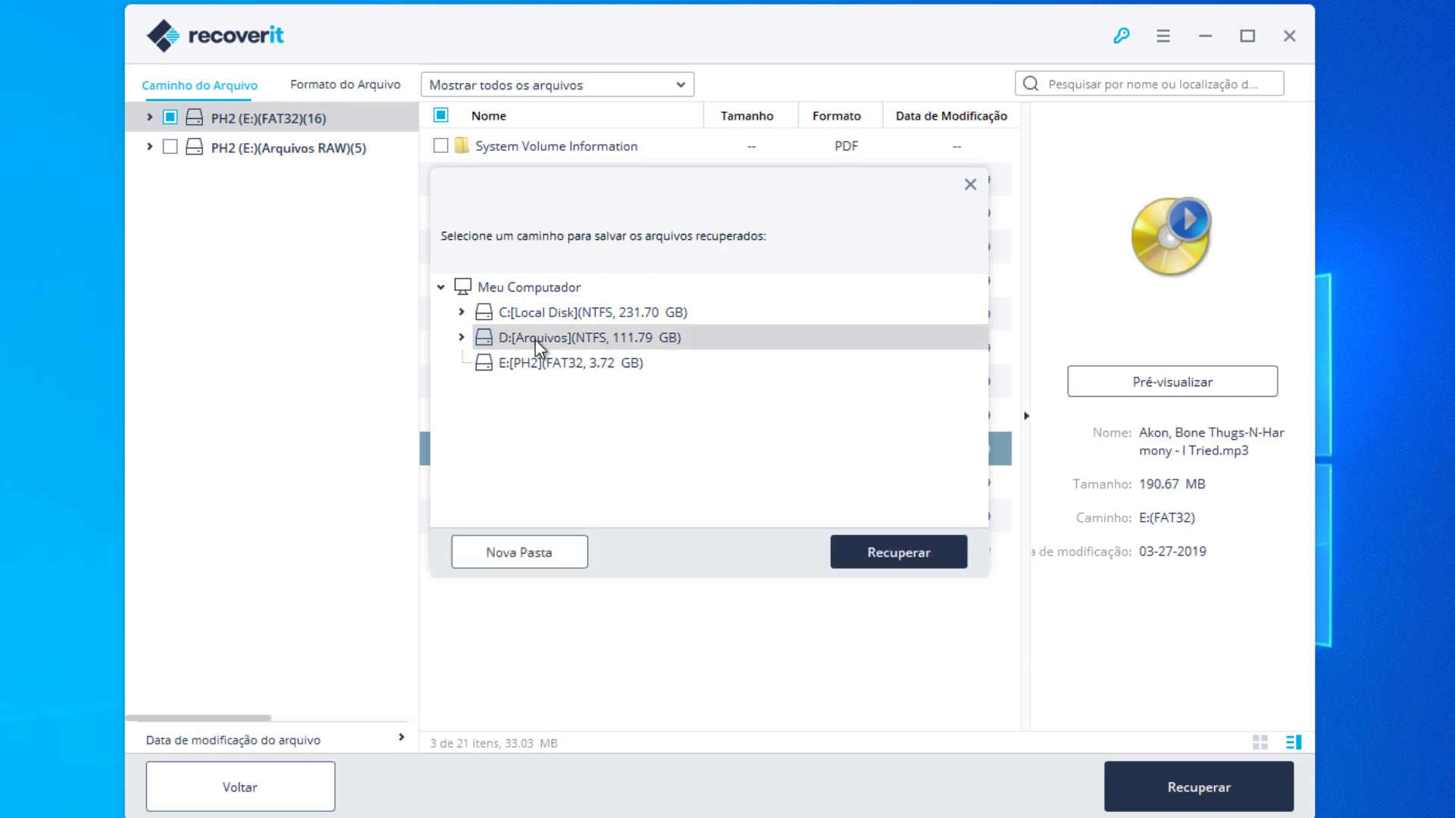
{"action": "left_click", "coordinate": [463, 338]}
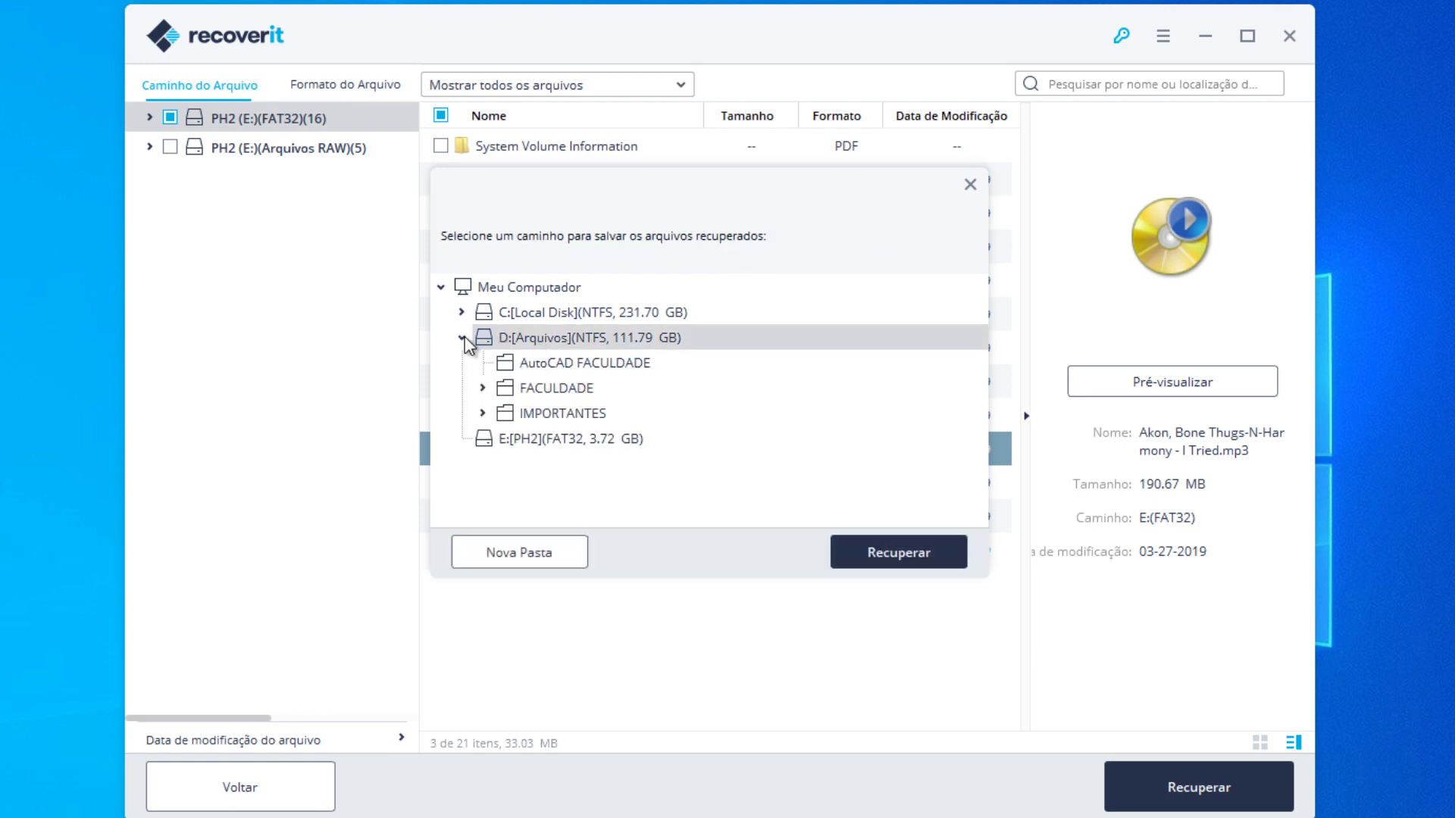
{"action": "left_click", "coordinate": [886, 549]}
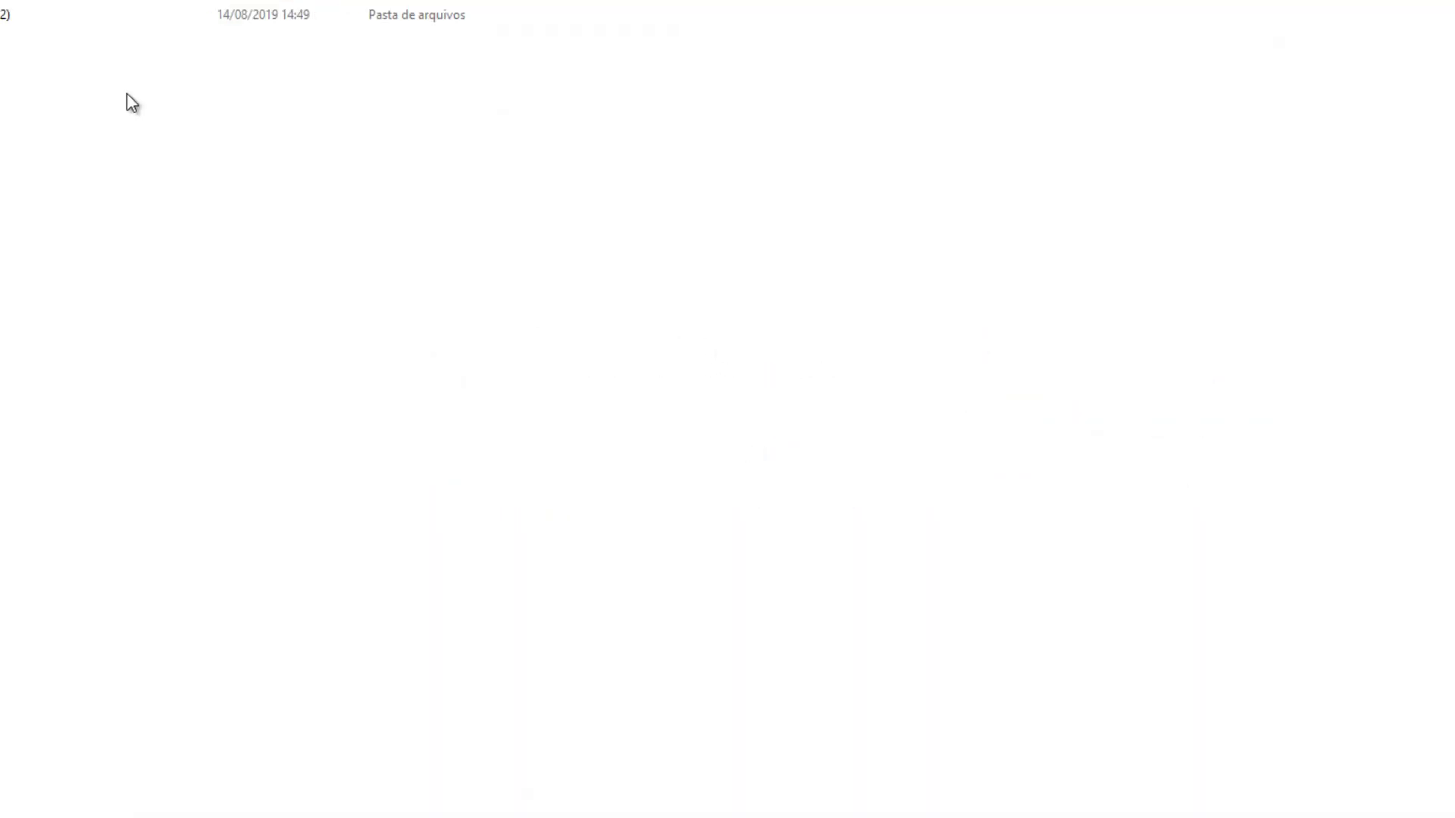
In File Explorer, open the E(FAT32) folder inside the Recoverit output folder and display its files as large icons.
{"action": "double_click", "coordinate": [147, 111]}
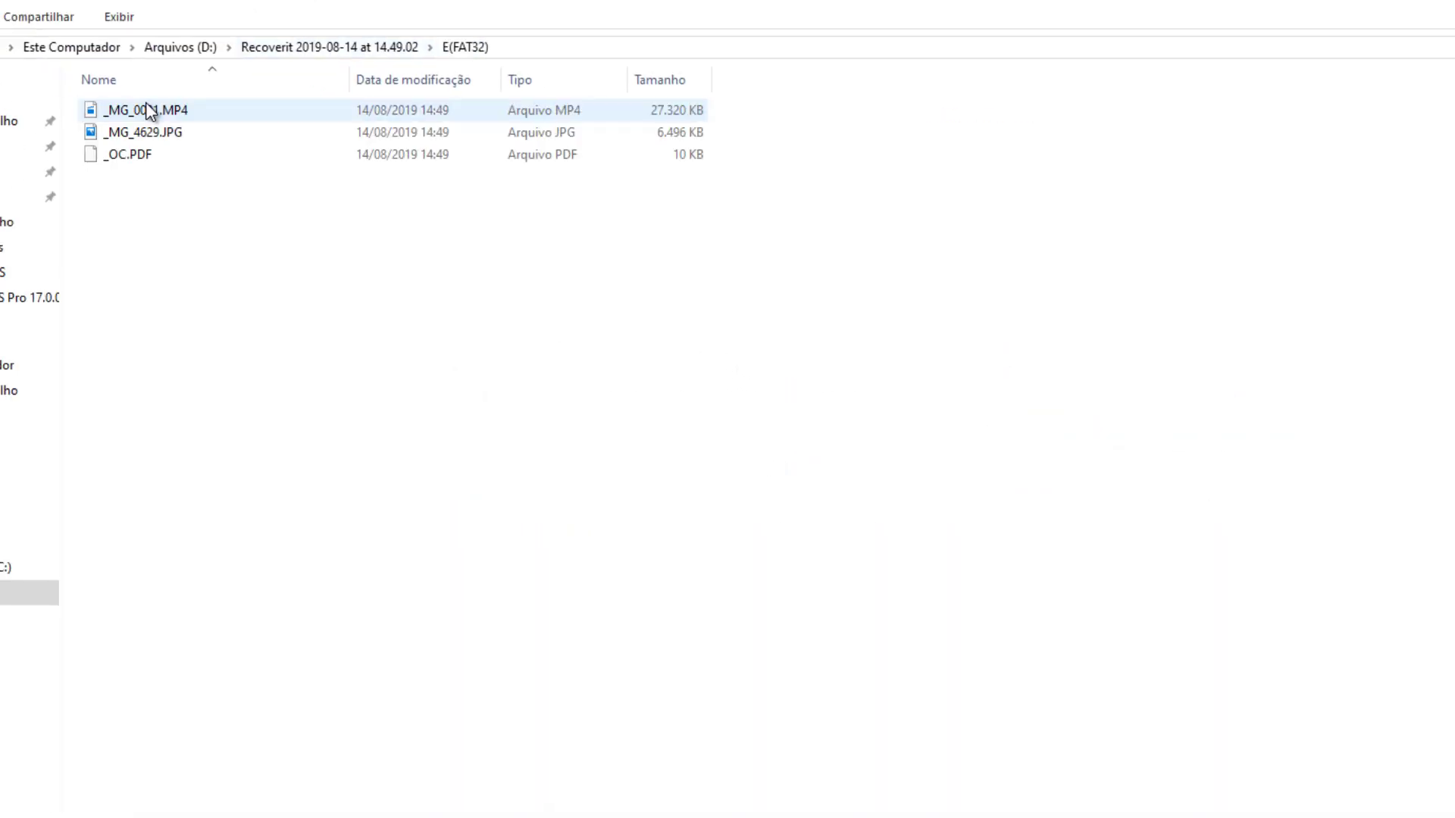
{"action": "left_click_drag", "start_coordinate": [720, 409], "coordinate": [353, 260]}
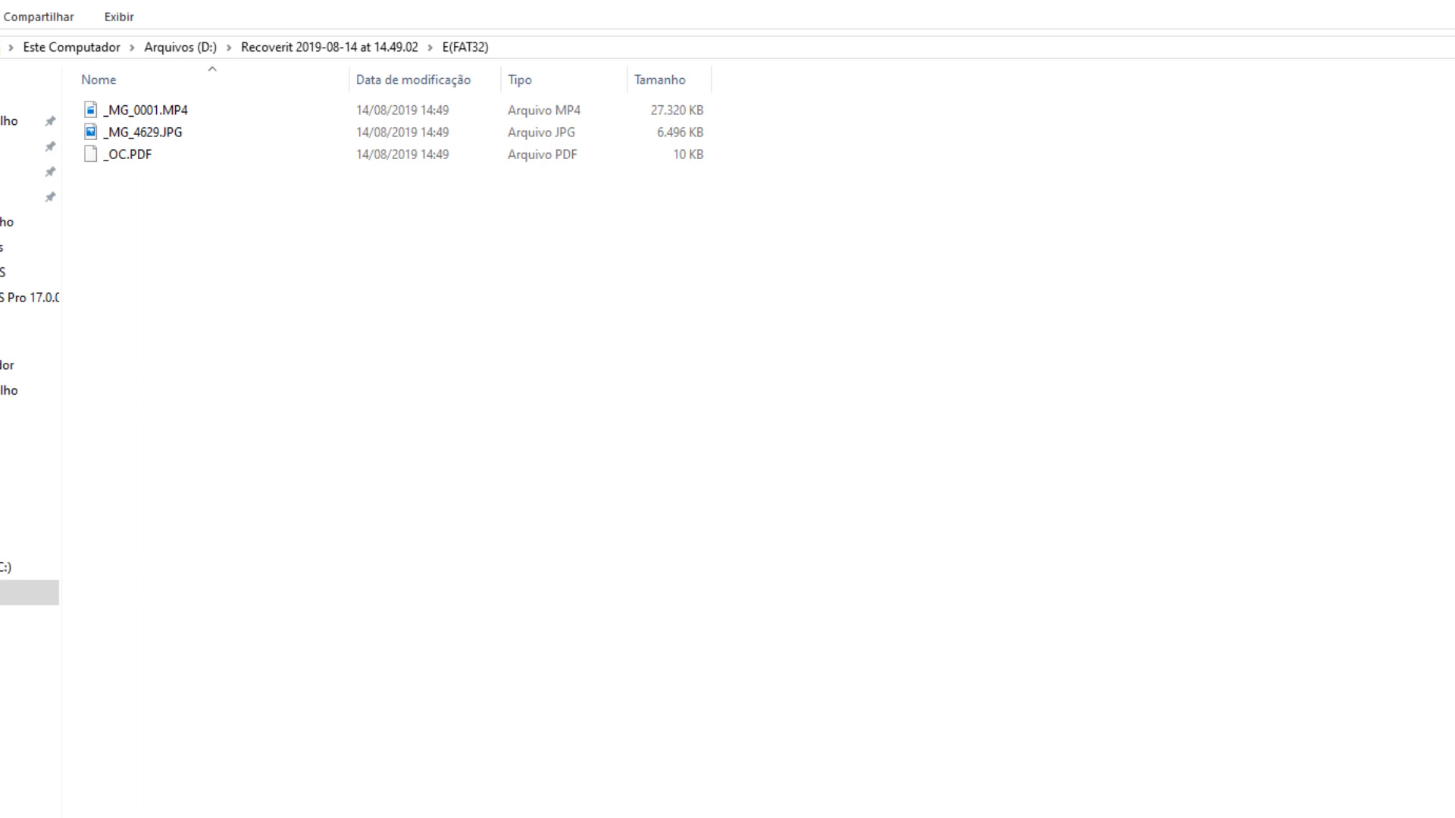
{"action": "key", "text": "ctrl+shift+2"}
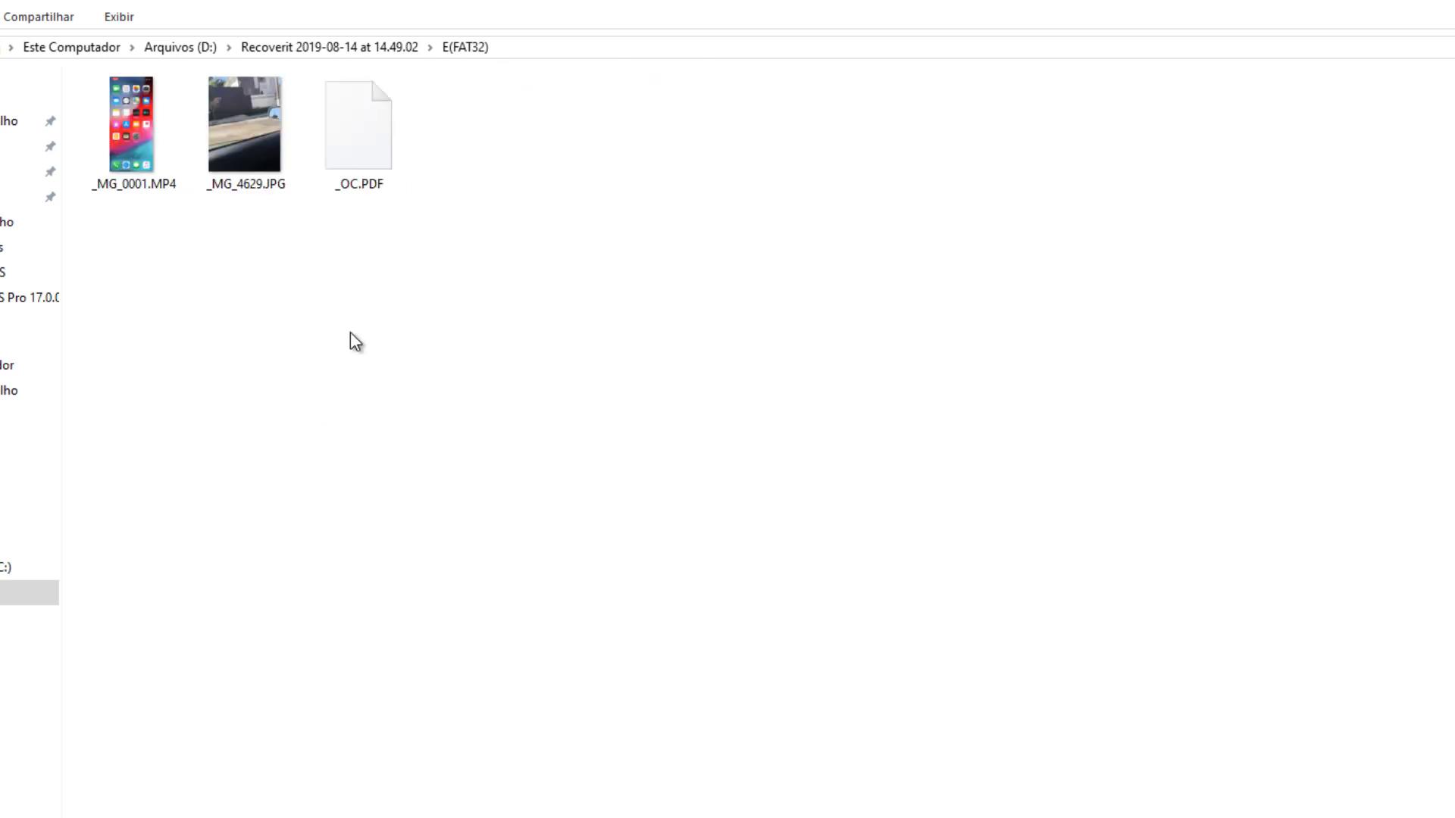
Open the recovered _MG_4629.JPG photo from the E(FAT32) folder to check it, and close the viewer.
{"action": "left_click", "coordinate": [247, 87]}
{"action": "left_click", "coordinate": [162, 182]}
{"action": "left_click", "coordinate": [235, 147]}
{"action": "double_click", "coordinate": [235, 147]}
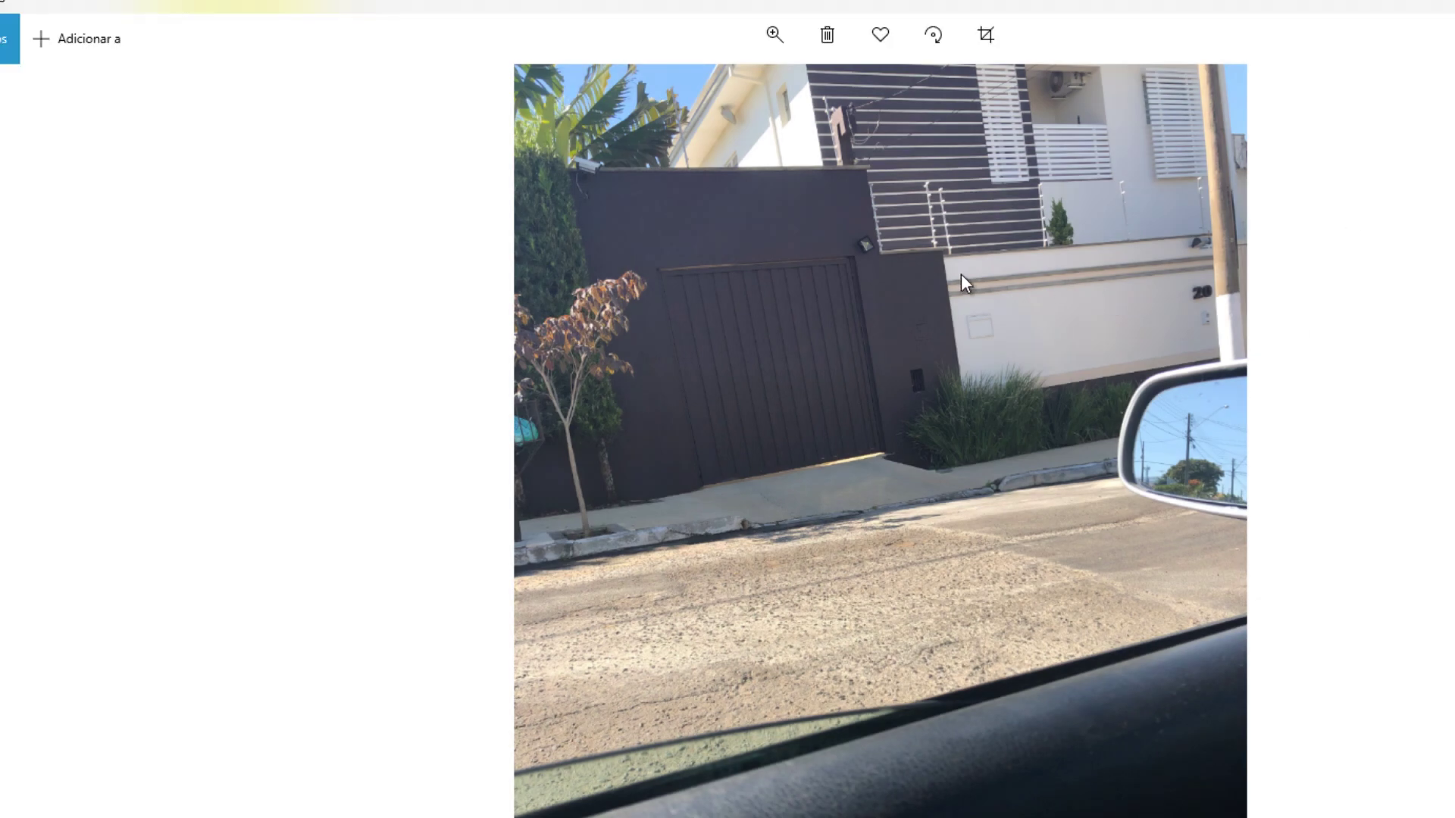
{"action": "key", "text": "alt+F4"}
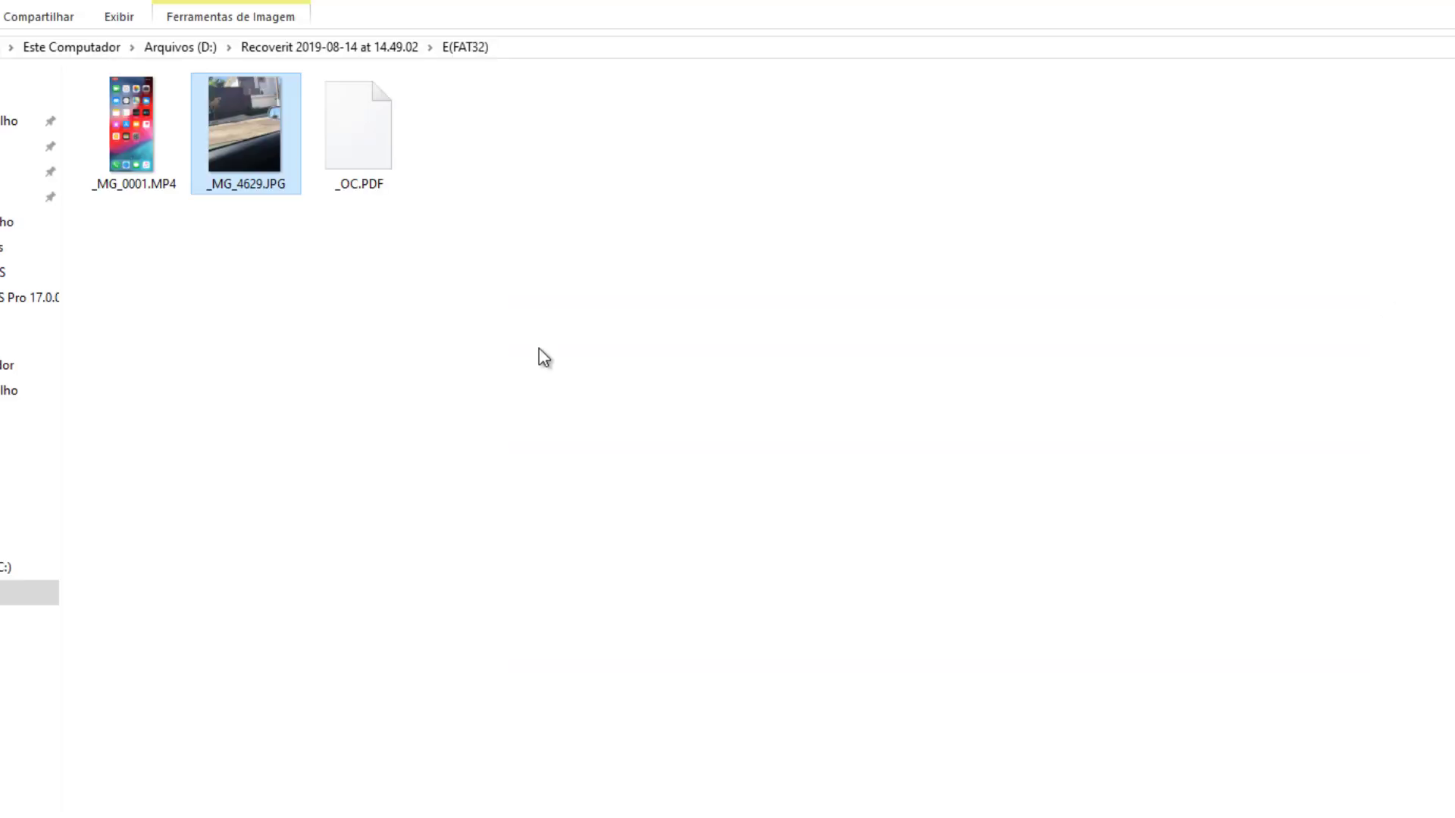
Check the recovered _MG_0001.MP4, _OC.PDF and _MG_4629.JPG files in the E(FAT32) folder by selecting them individually.
{"action": "left_click_drag", "start_coordinate": [120, 372], "coordinate": [142, 143]}
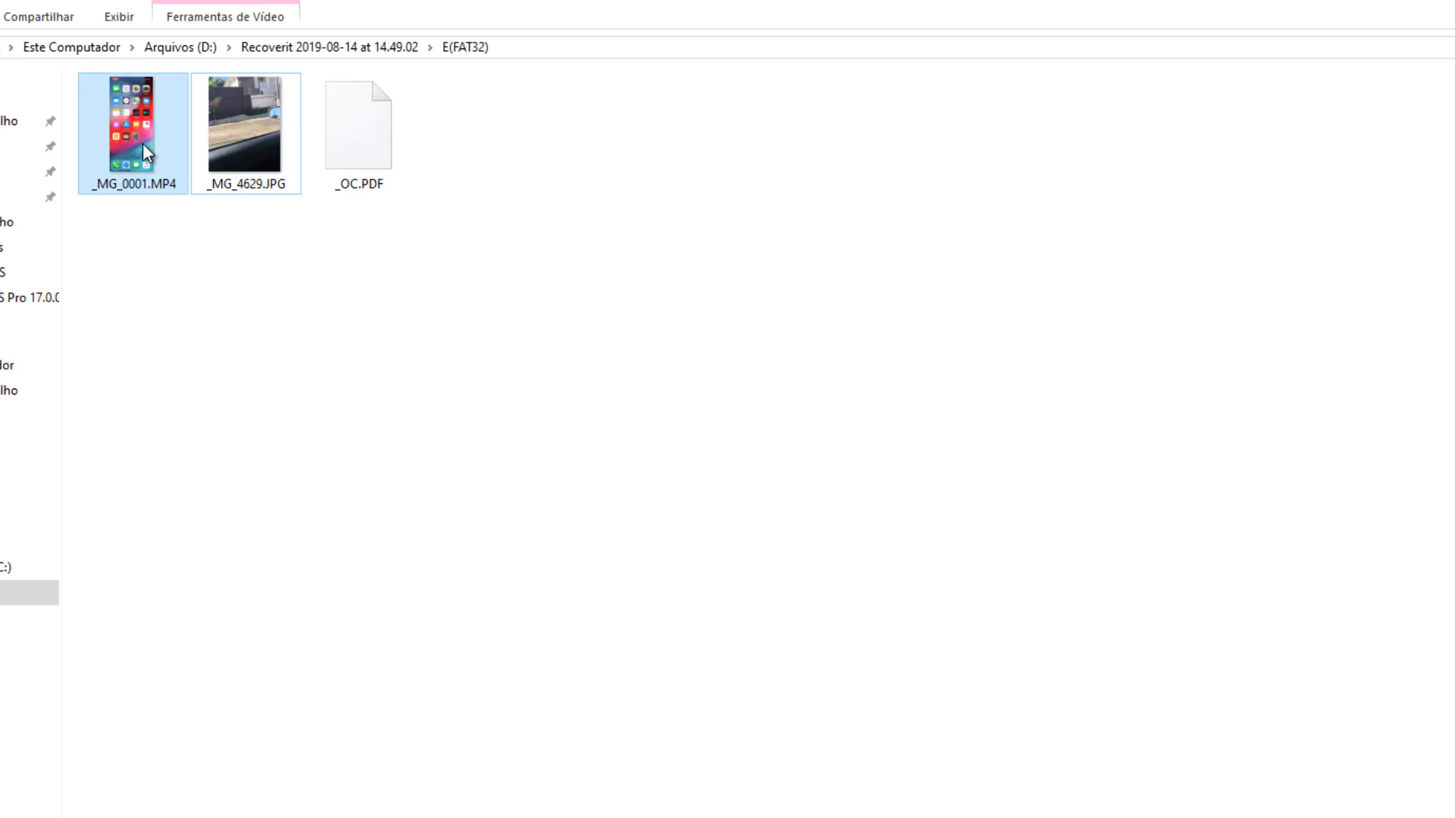
{"action": "left_click_drag", "start_coordinate": [167, 446], "coordinate": [151, 122]}
{"action": "left_click_drag", "start_coordinate": [394, 404], "coordinate": [371, 138]}
{"action": "left_click", "coordinate": [573, 353]}
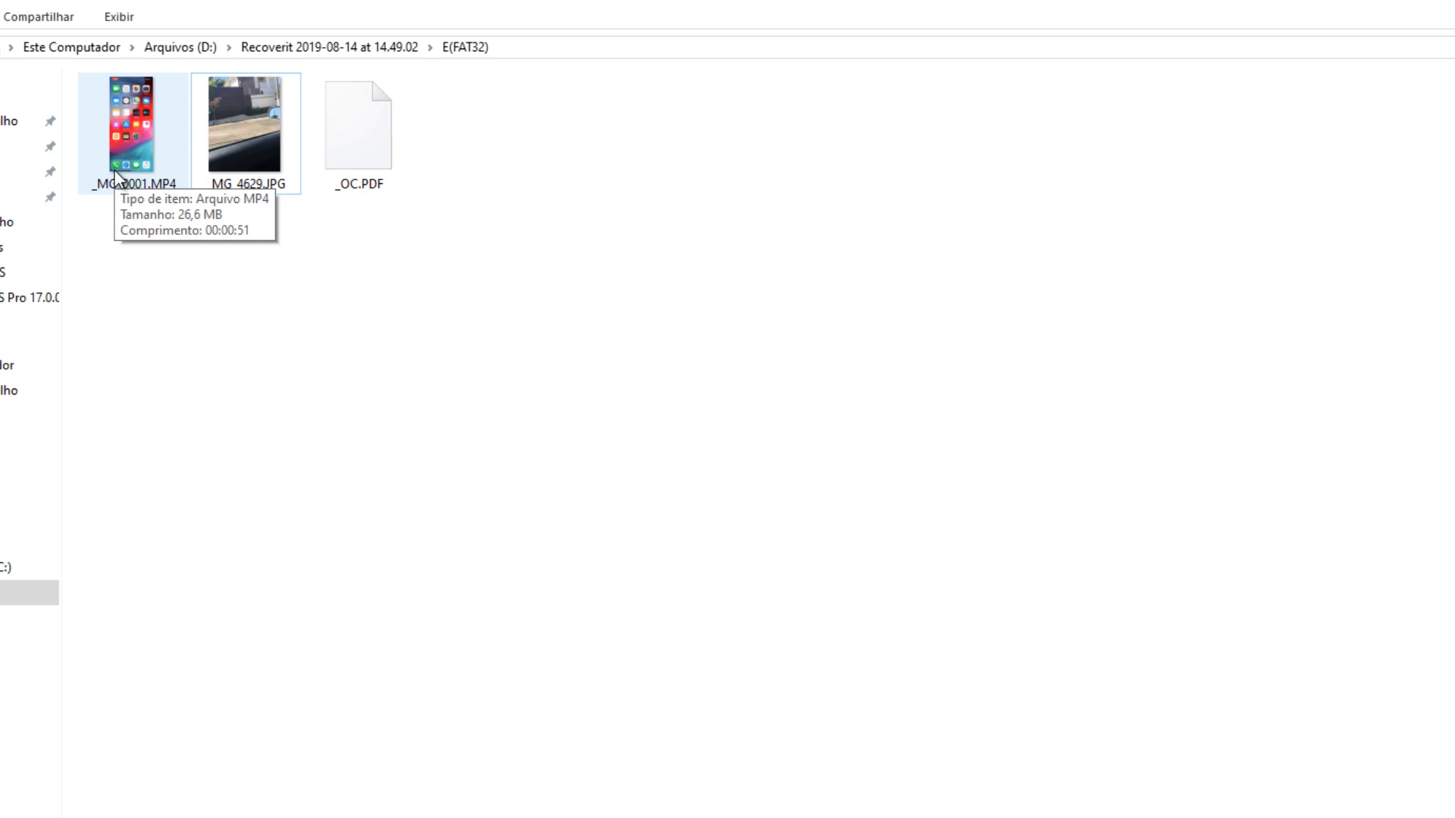
{"action": "left_click", "coordinate": [260, 156]}
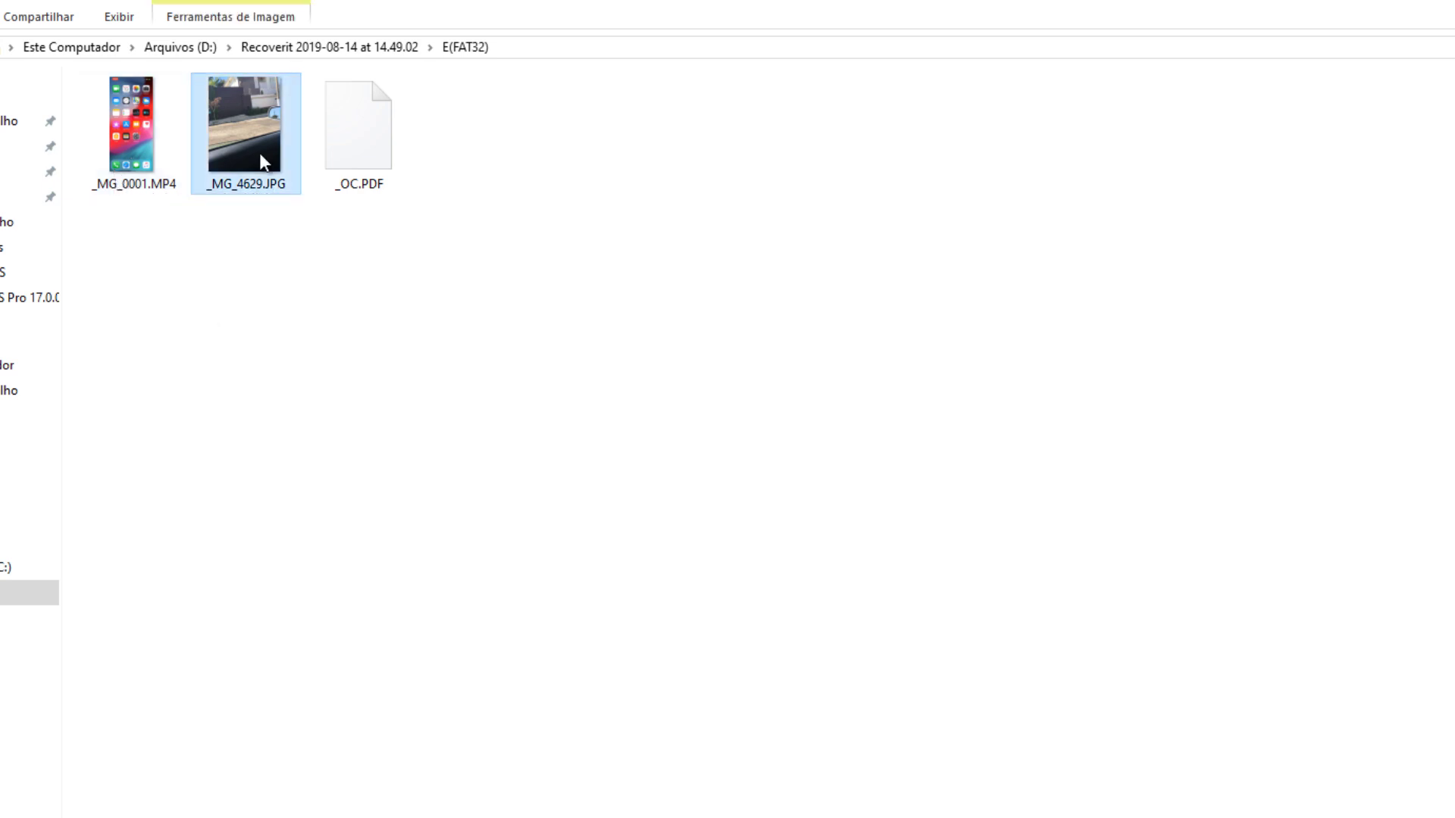
Switch to Recoverit, dismiss the recovery success message and return to the recovery location selection without keeping the scan results.
{"action": "left_click", "coordinate": [594, 516]}
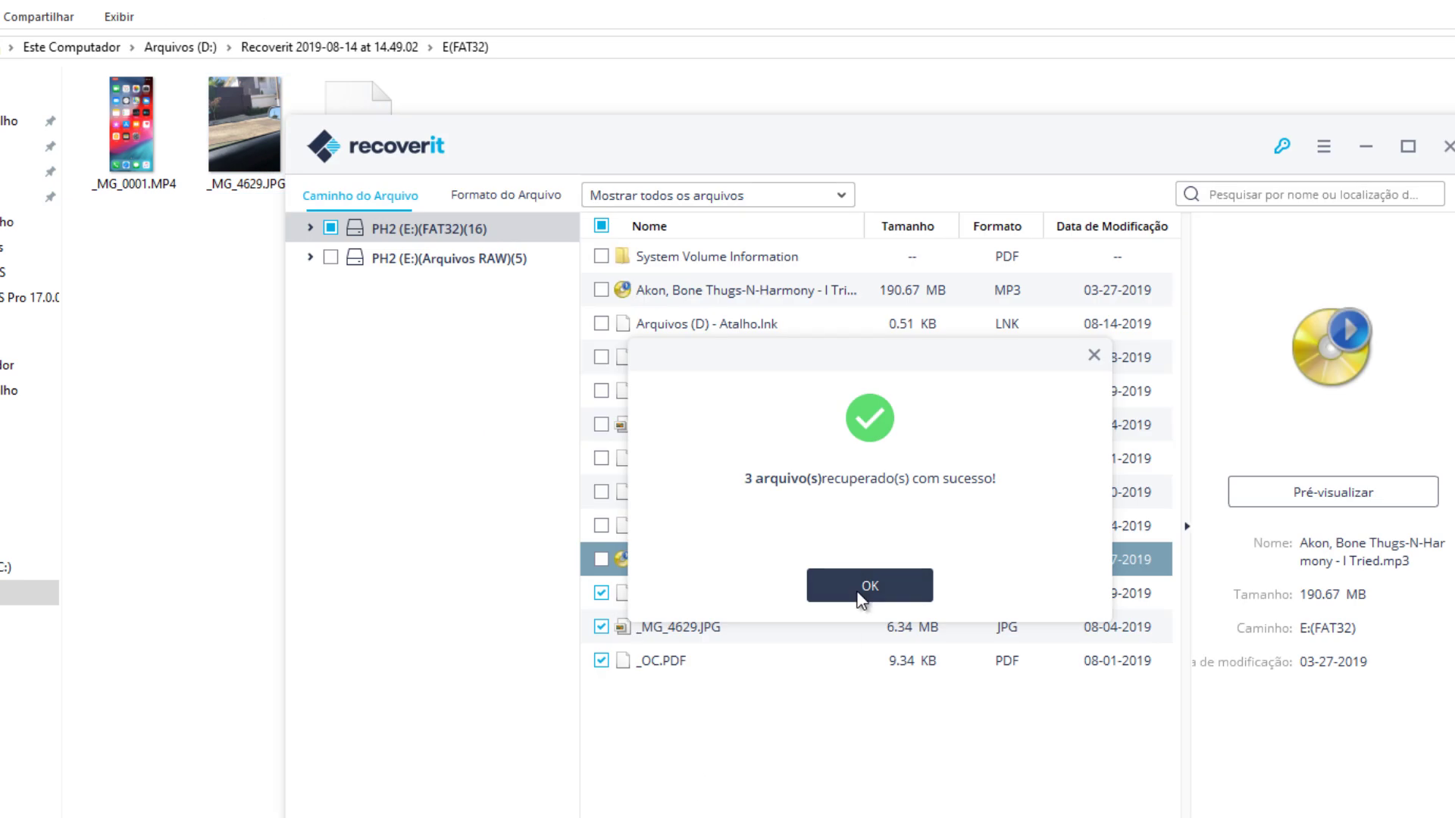
{"action": "left_click", "coordinate": [862, 599]}
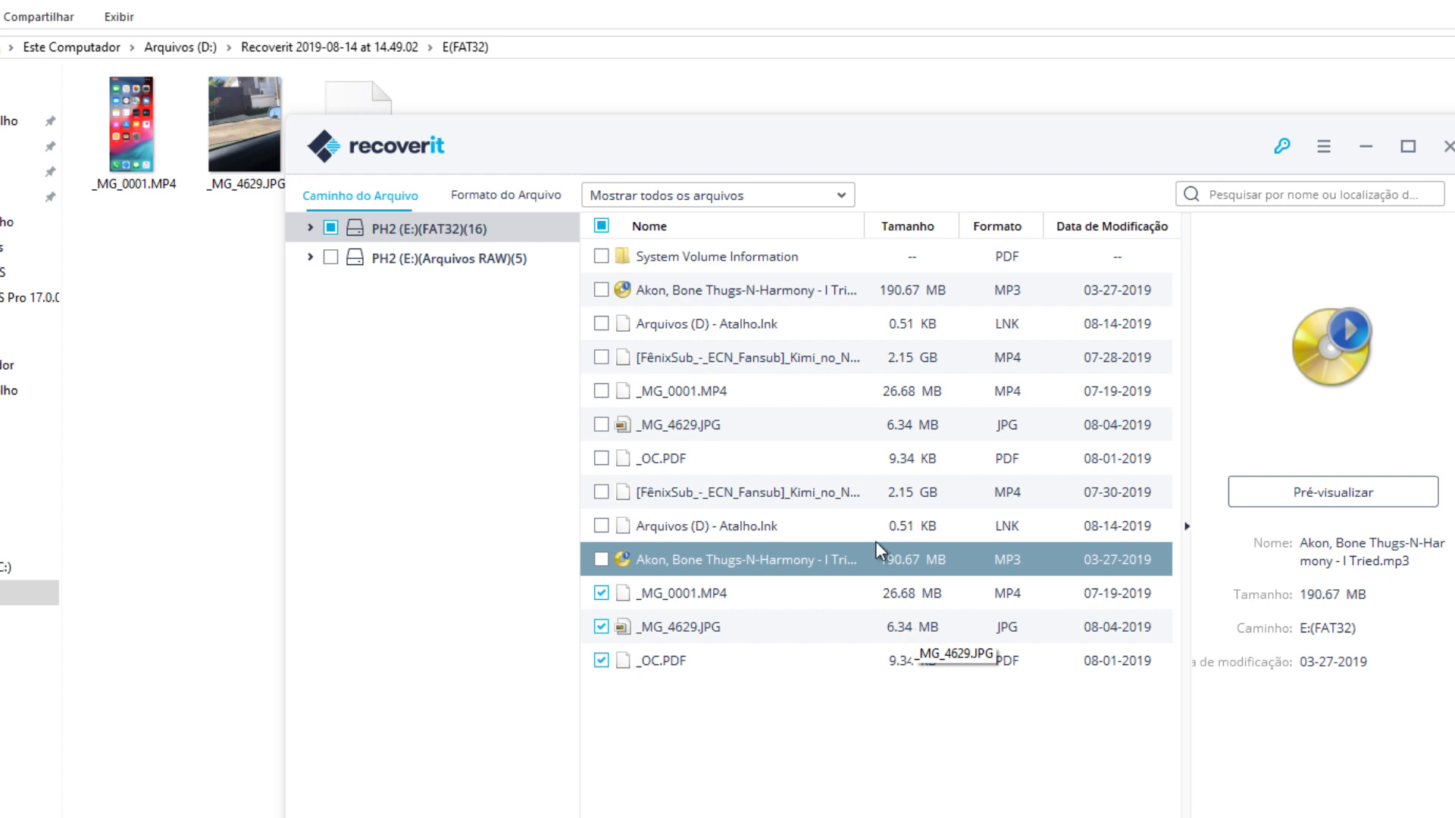
{"action": "left_click", "coordinate": [365, 817]}
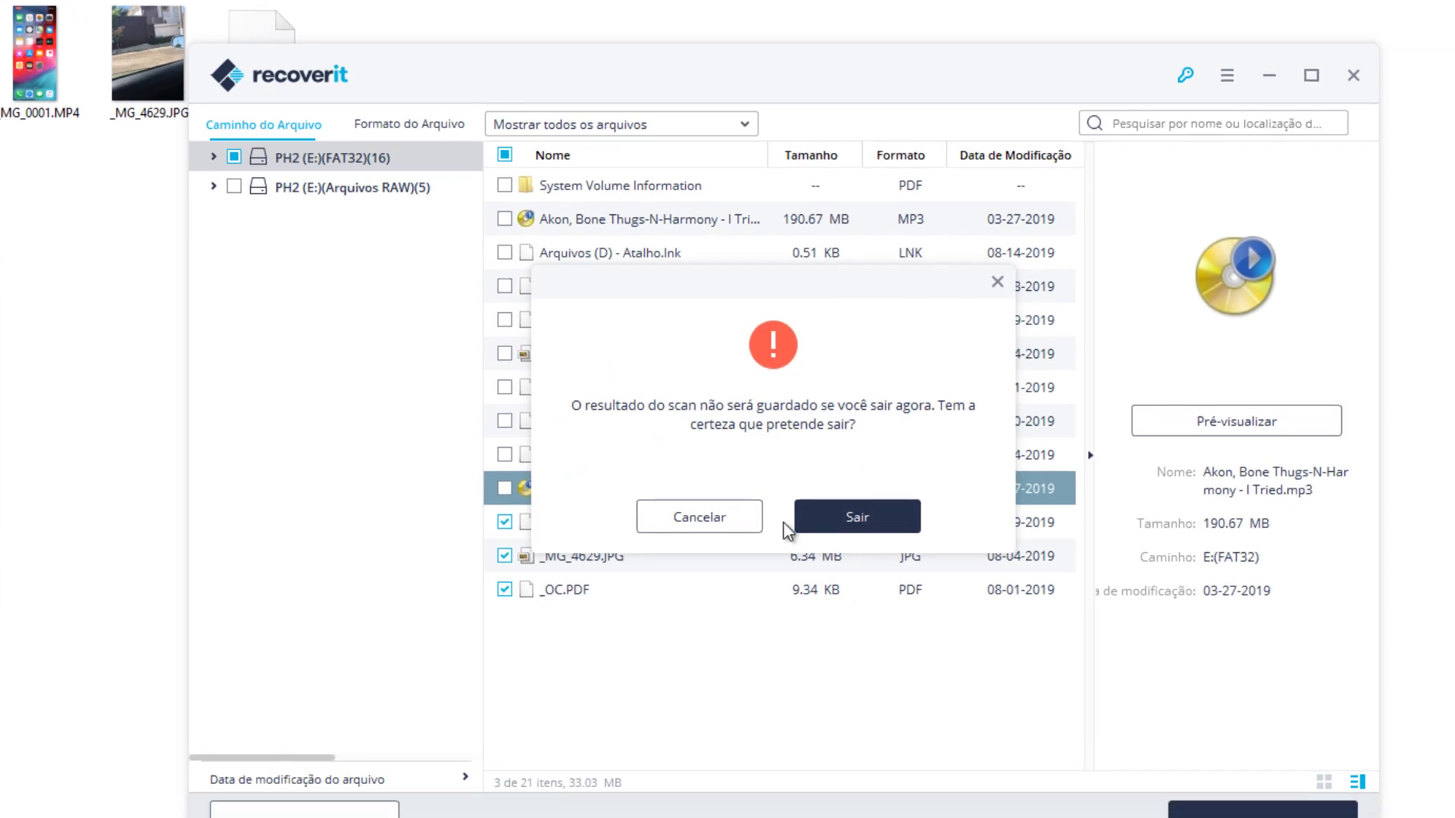
{"action": "left_click", "coordinate": [917, 625]}
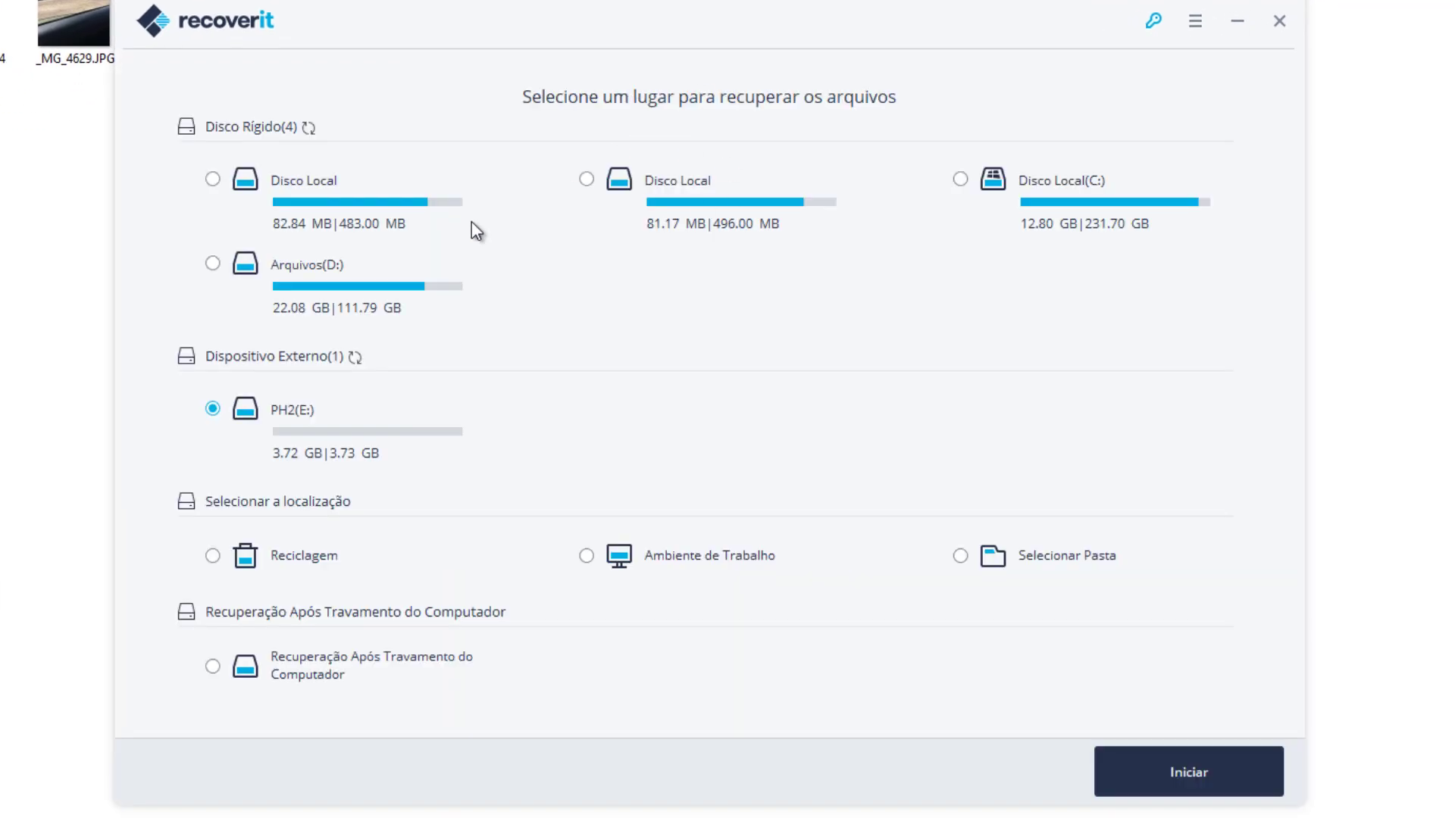